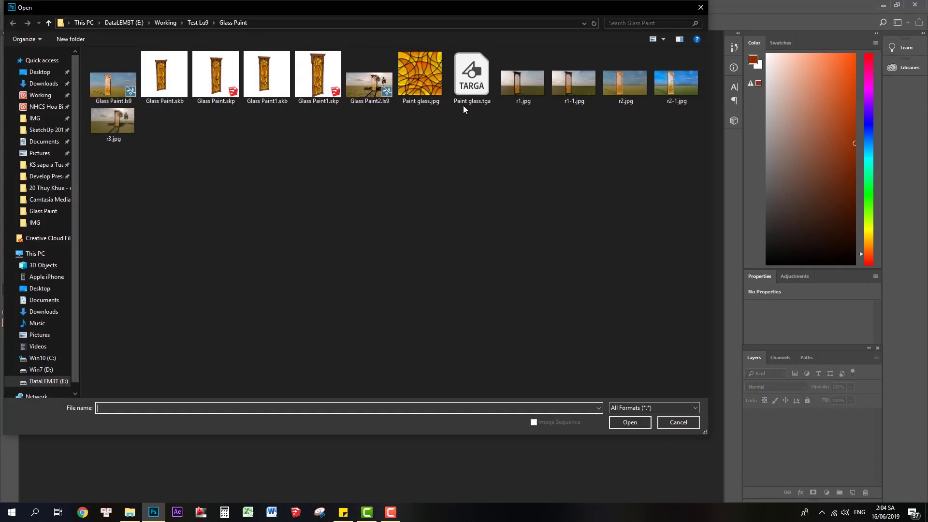
Open the stained-glass texture Paint glass.jpg from the Glass Paint folder.
click(413, 77)
double_click(413, 75)
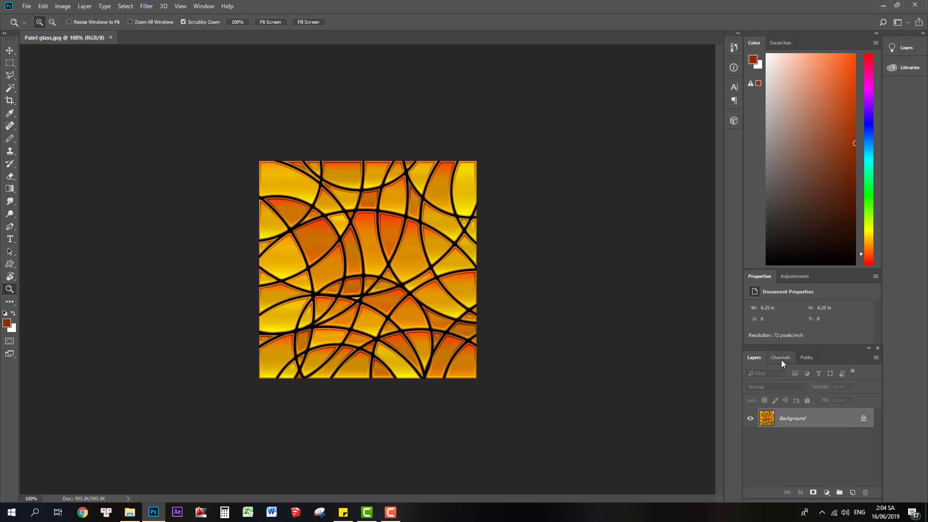
click(376, 275)
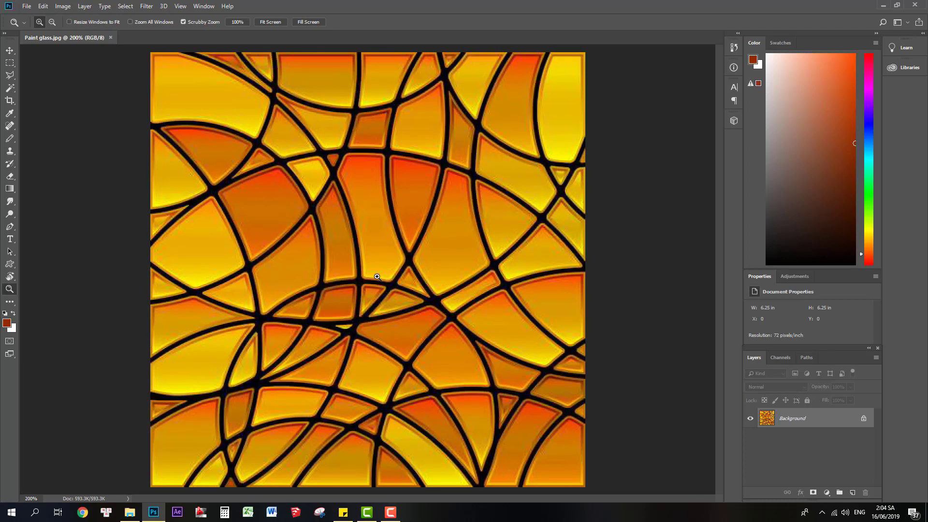
key(alt)
alt+click(391, 280)
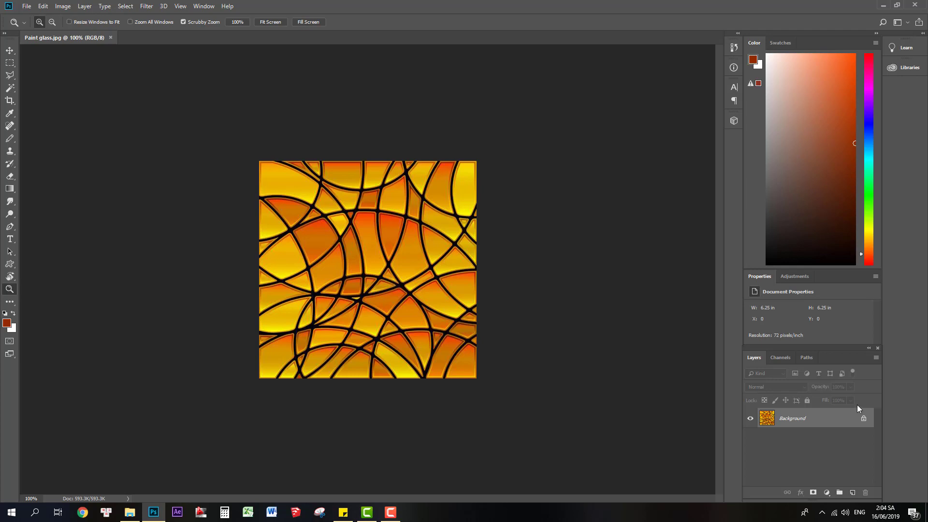
Compare the Red and Green channels of the texture and load the Green channel as a selection.
click(780, 357)
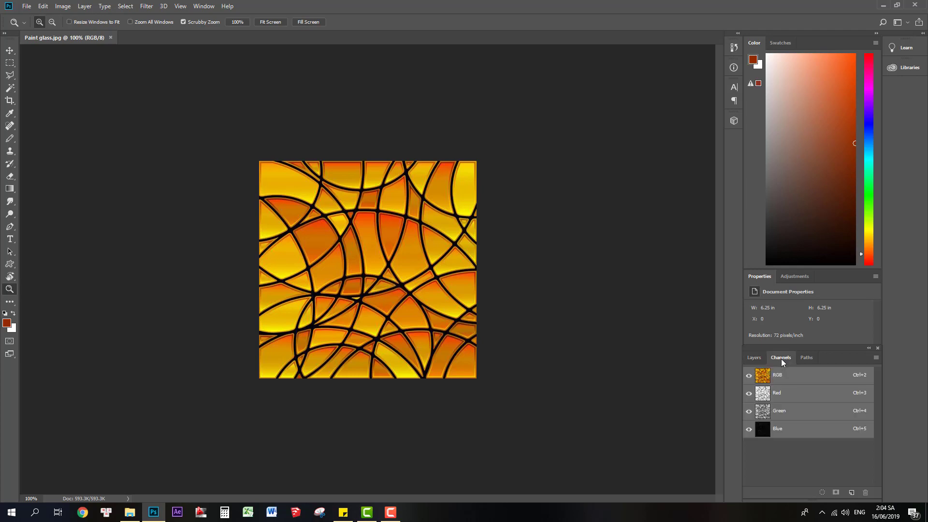
click(763, 394)
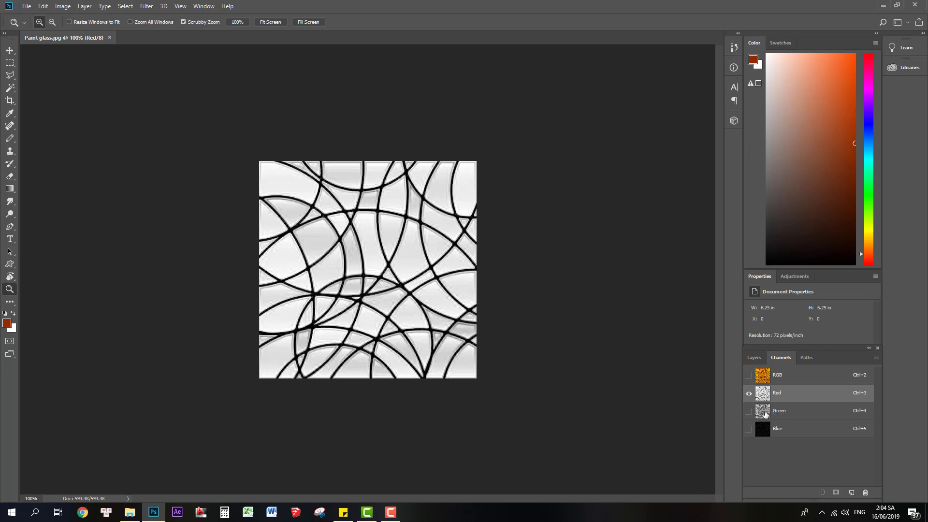
click(765, 413)
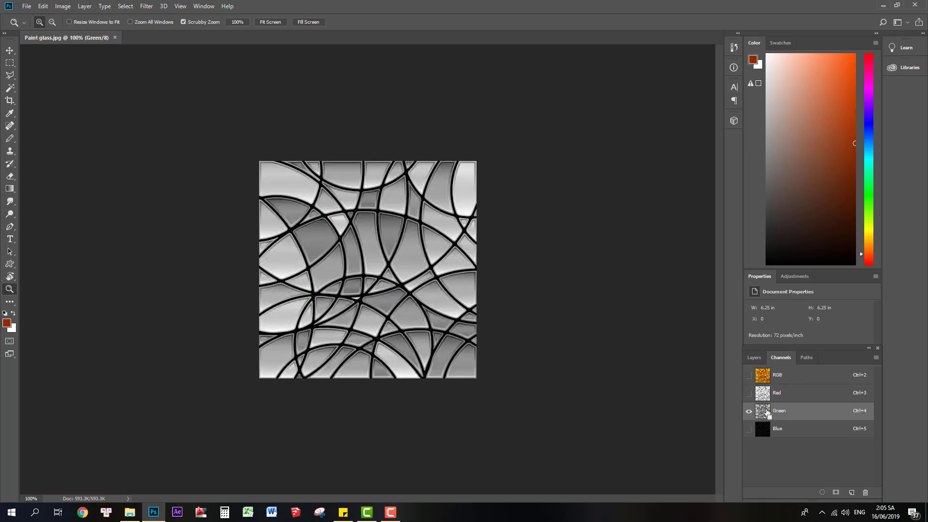
ctrl+click(768, 413)
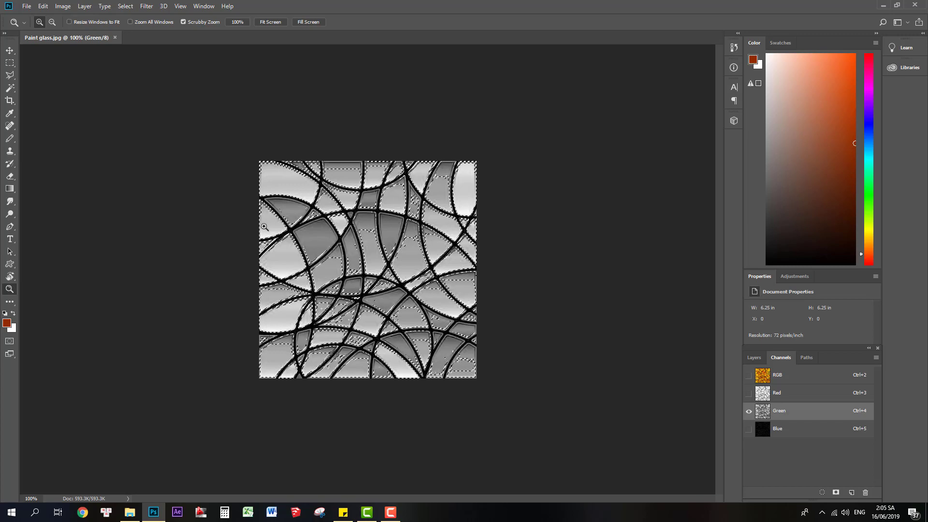
Copy the selected Green channel content into a new alpha channel, deselect, and invert the alpha channel.
click(43, 7)
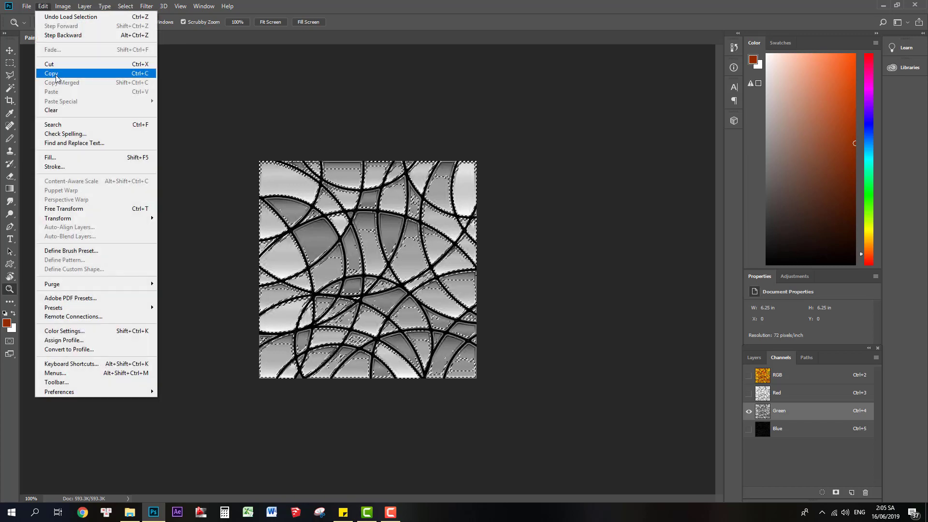
click(56, 77)
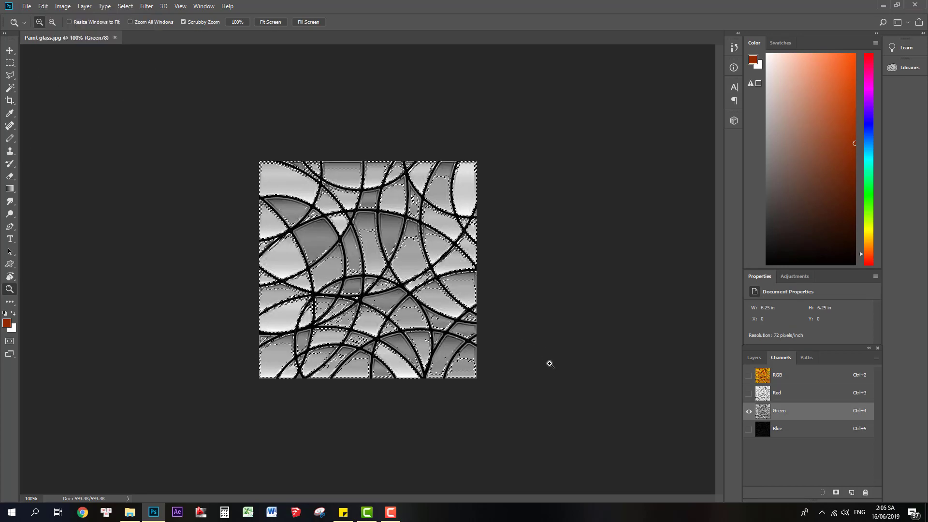
click(852, 492)
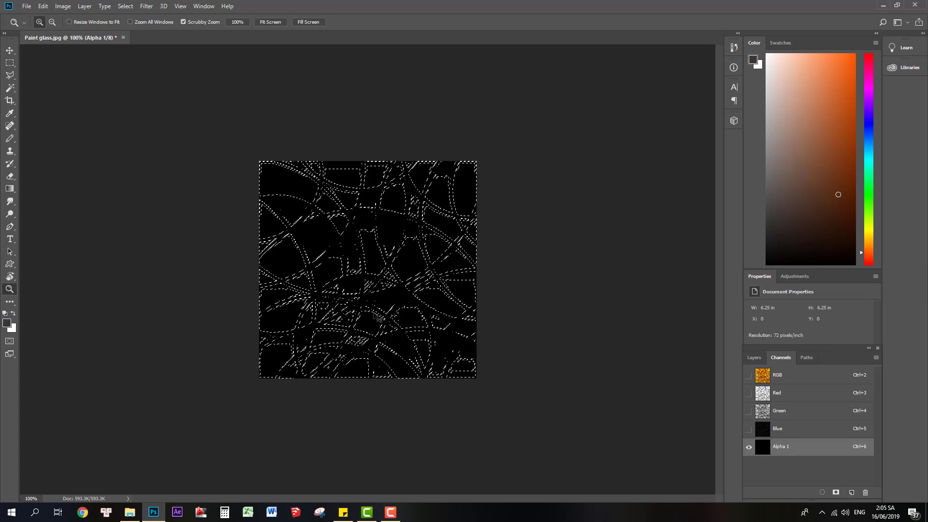
key(ctrl+v)
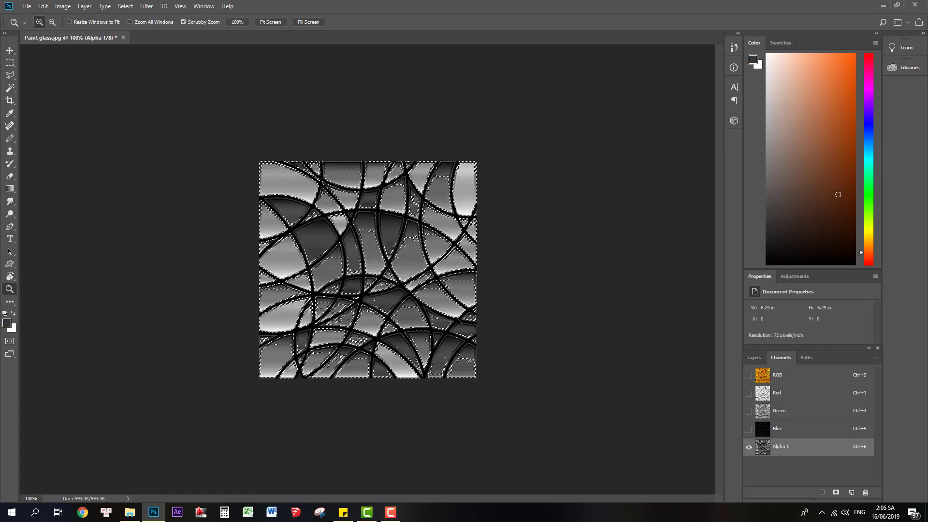
key(ctrl+d)
key(ctrl+i)
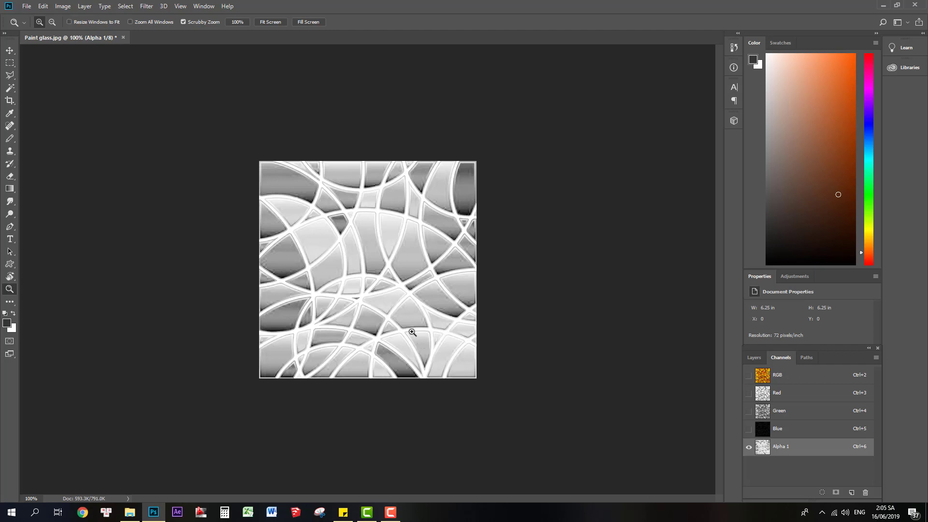
Save the image as Paint glass.tga in Targa format with alpha channels at 32 bits/pixel, overwriting the existing file.
key(ctrl+shift+s)
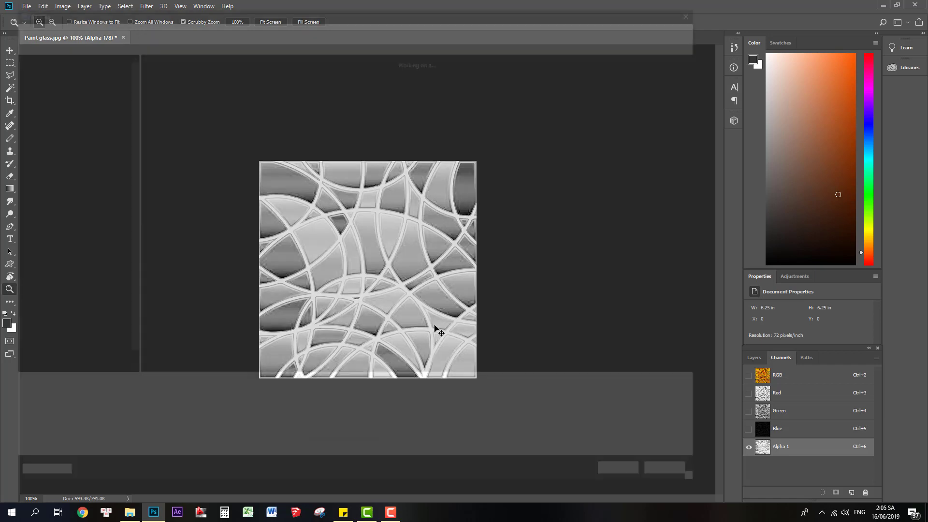
click(175, 401)
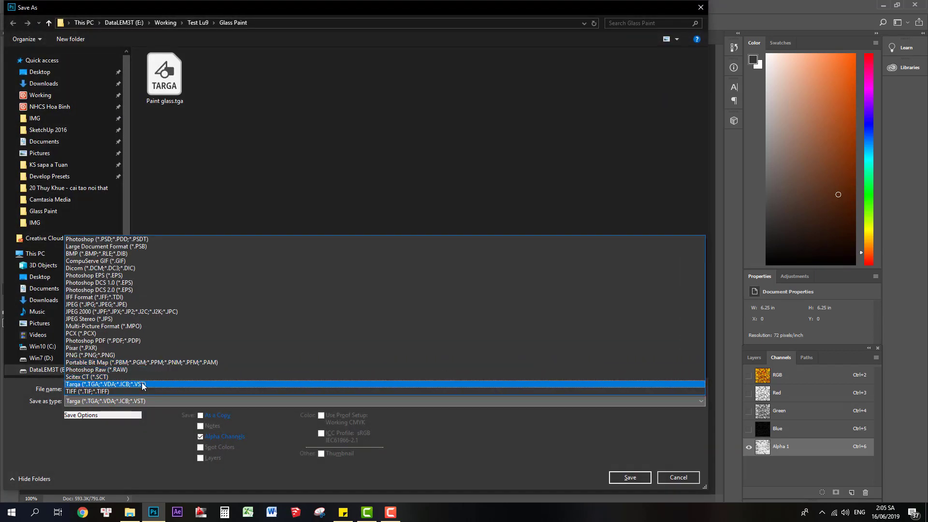
click(142, 383)
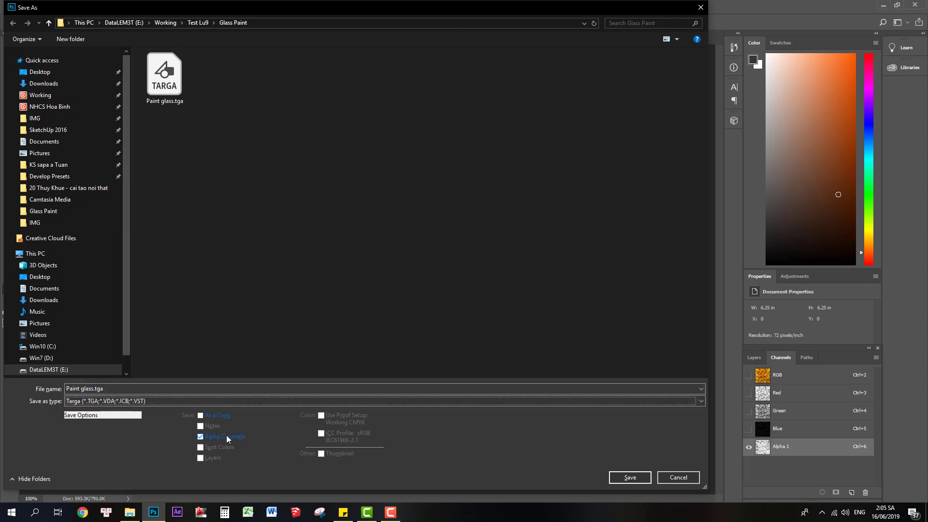
click(625, 477)
click(486, 256)
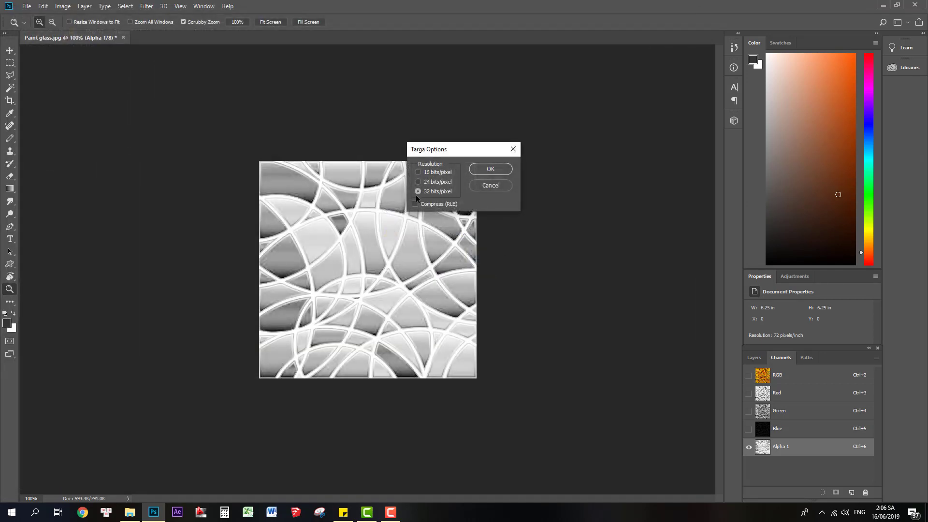
click(490, 169)
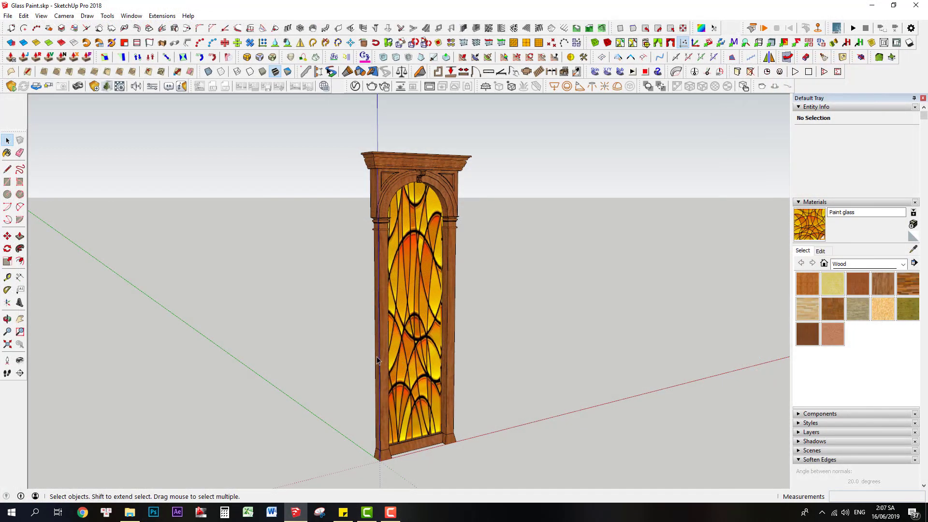
In the SketchUp model Glass Paint.skp, isolate the stained-glass panel group by hiding the surrounding wooden frame.
middle_drag(363, 364, 334, 380)
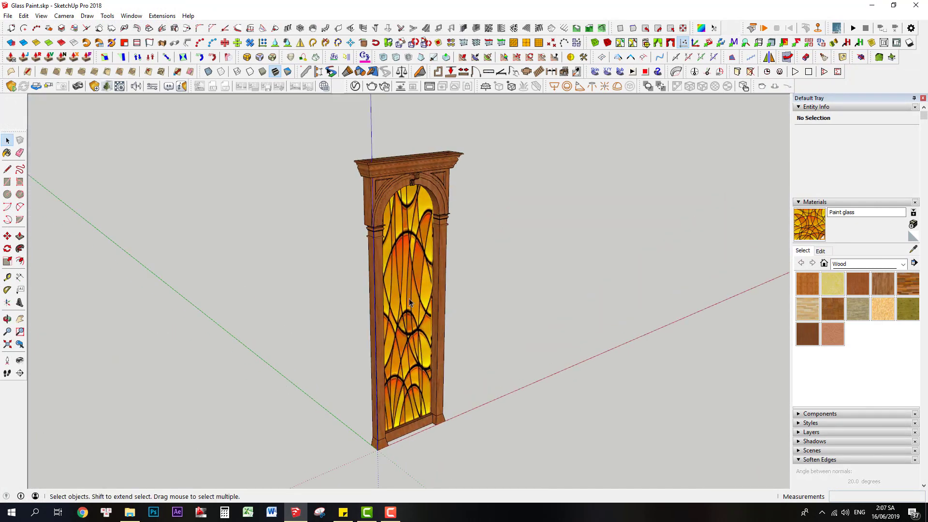
click(409, 300)
key(i)
middle_drag(363, 312, 359, 329)
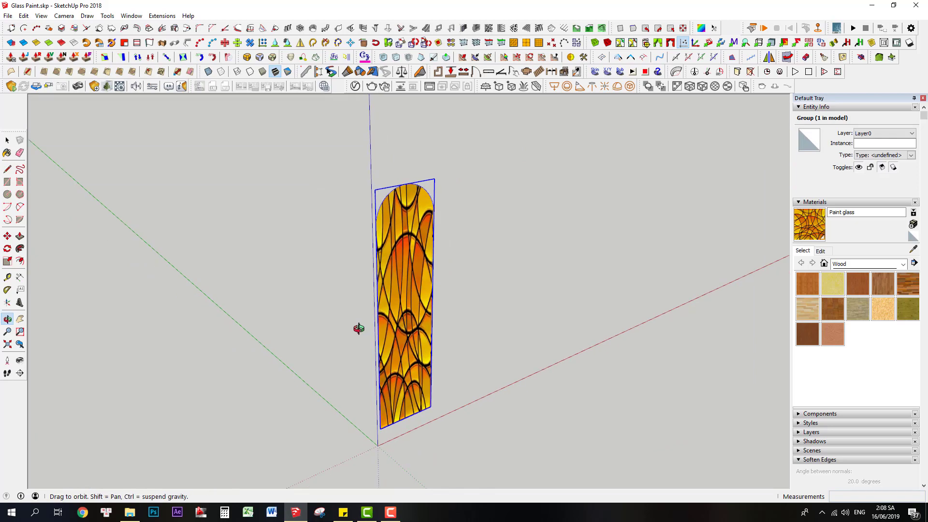
Check the glass panel's face orientation from both sides in monochrome display, and restore the textured display.
click(288, 72)
middle_drag(404, 352, 762, 312)
drag(762, 311, 369, 366)
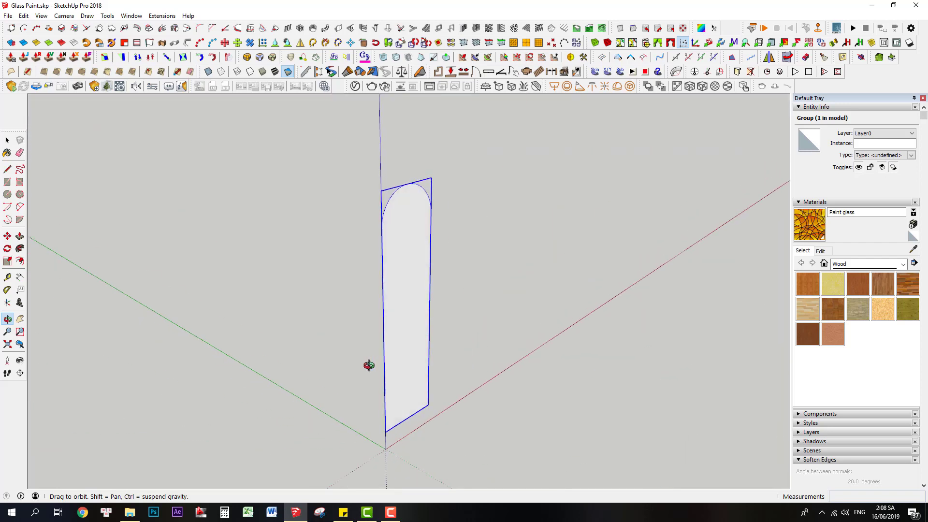
key(space)
click(275, 72)
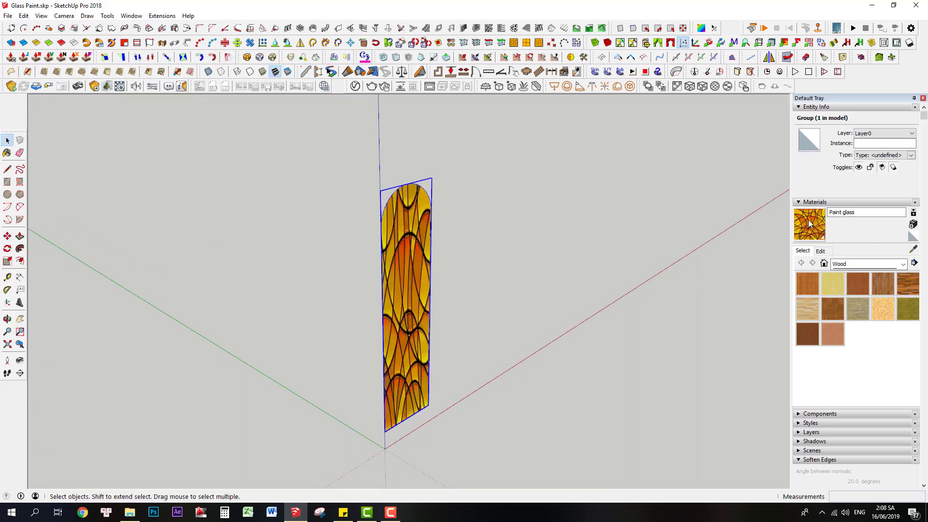
List the materials in the model and purge the unused components and materials.
click(824, 264)
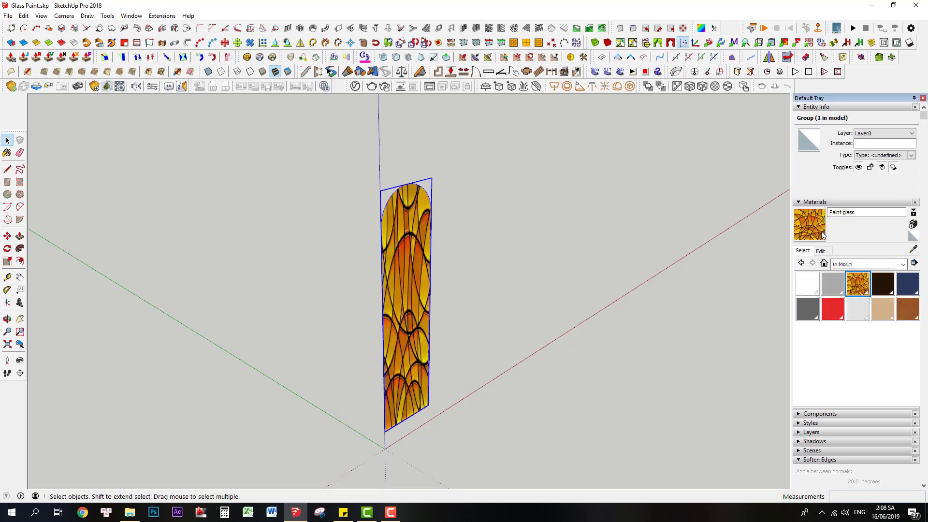
click(823, 57)
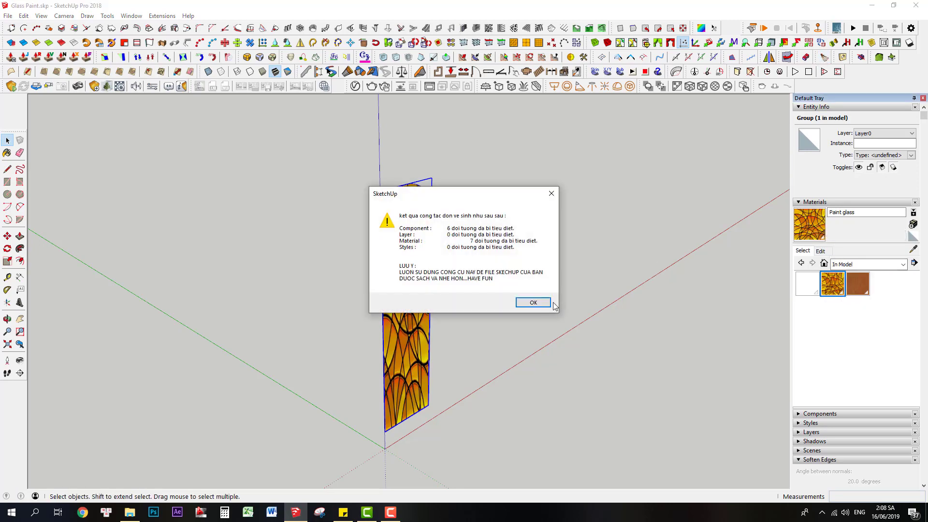
click(530, 303)
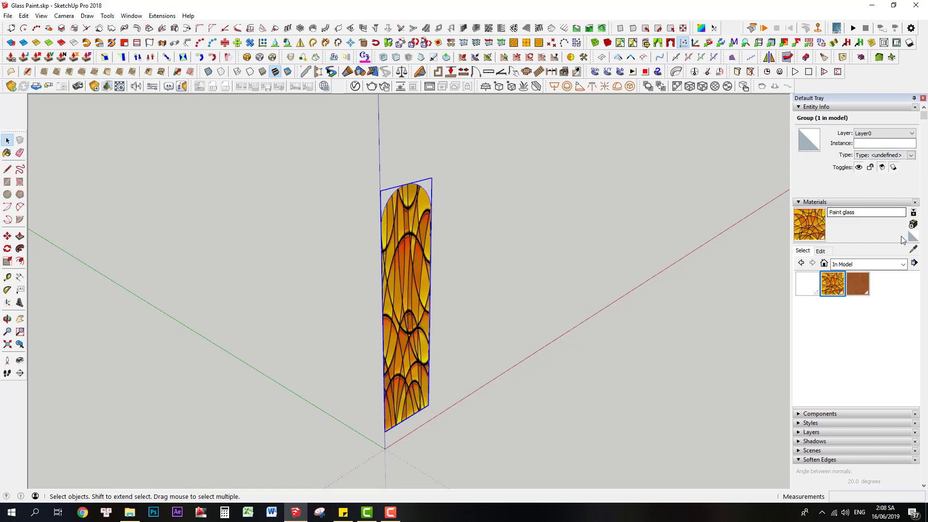
Create a new material named V1 from the Paint glass material, using Paint glass.tga as its texture image.
click(913, 225)
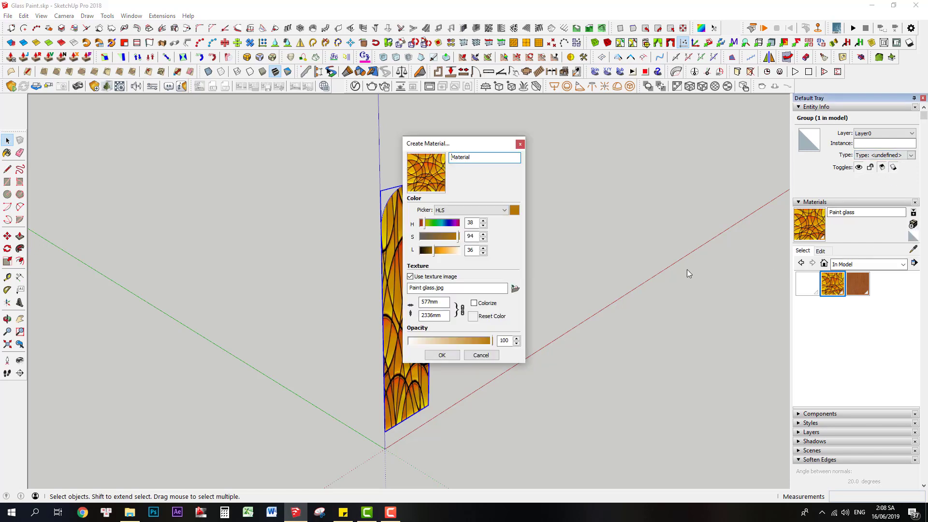
drag(477, 156, 449, 167)
text(V1)
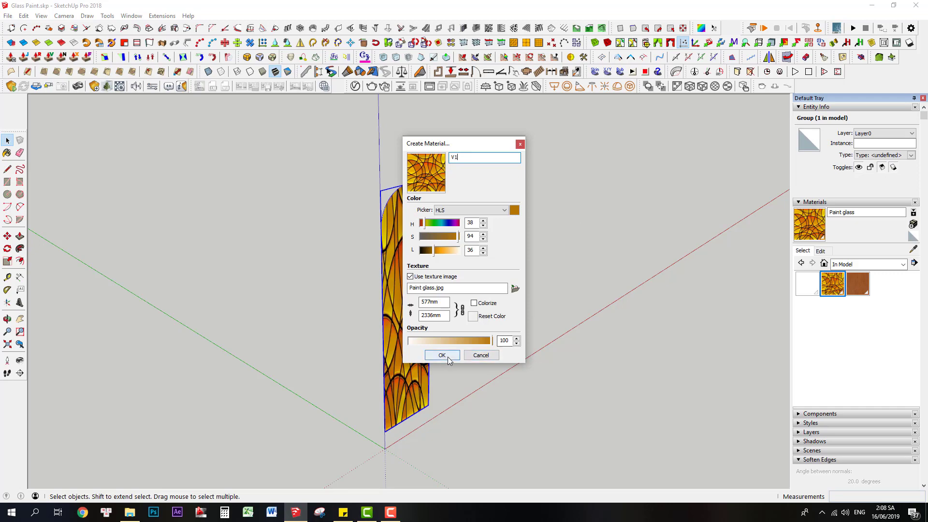
click(516, 288)
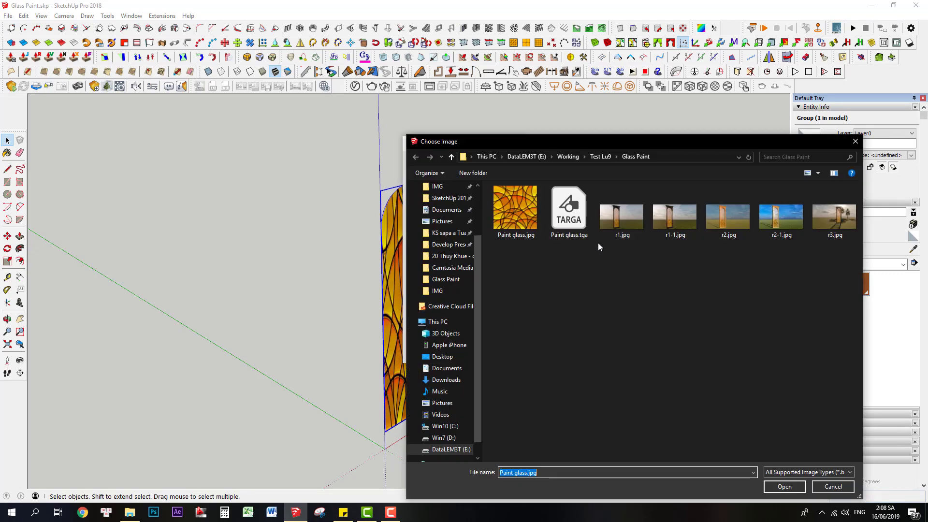
click(570, 213)
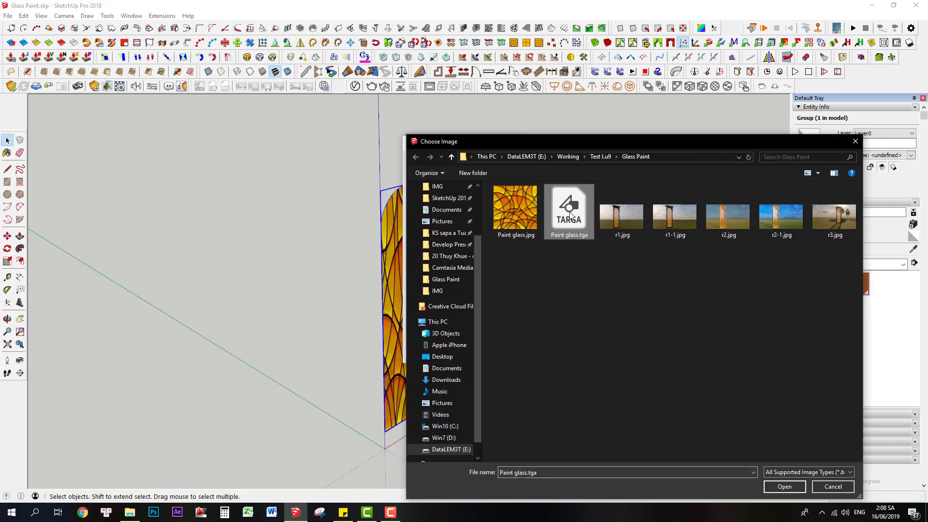
click(788, 486)
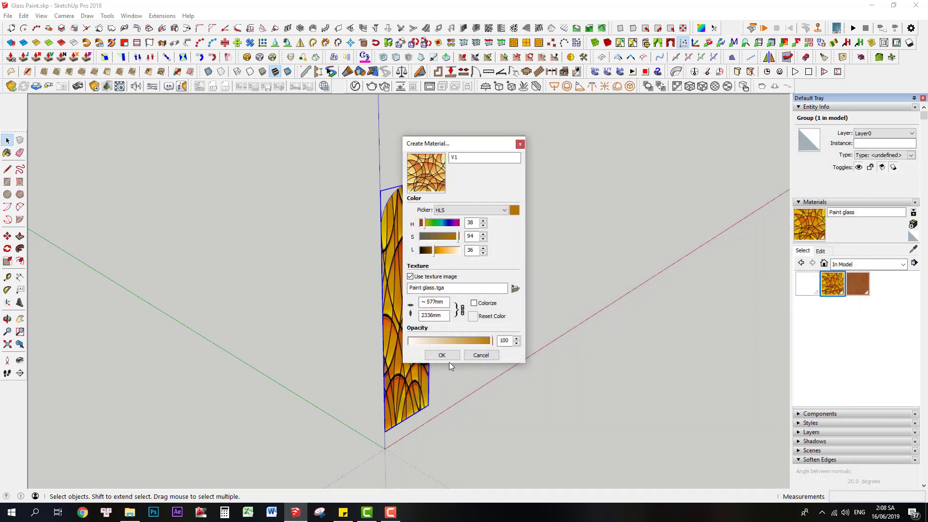
click(442, 356)
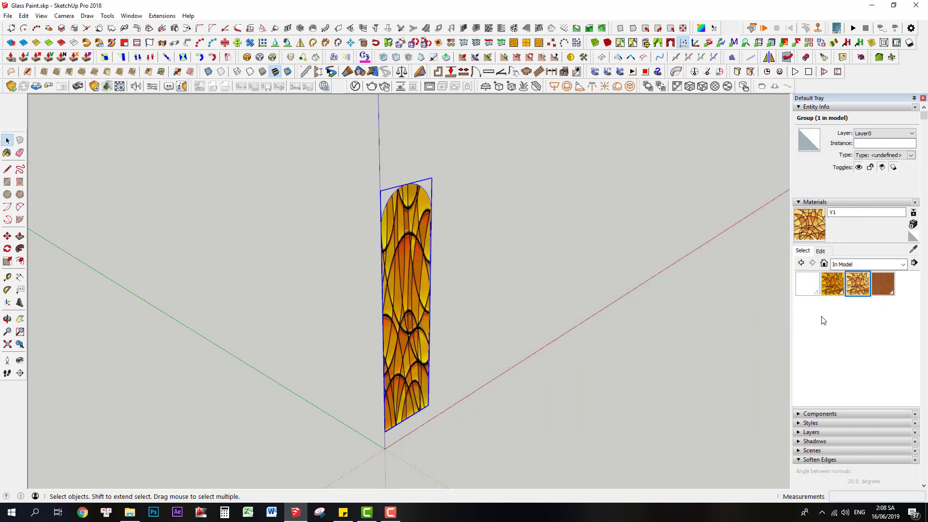
Open the glass panel group for editing and paint its back face with the V1 material.
middle_drag(444, 339, 446, 305)
double_click(426, 303)
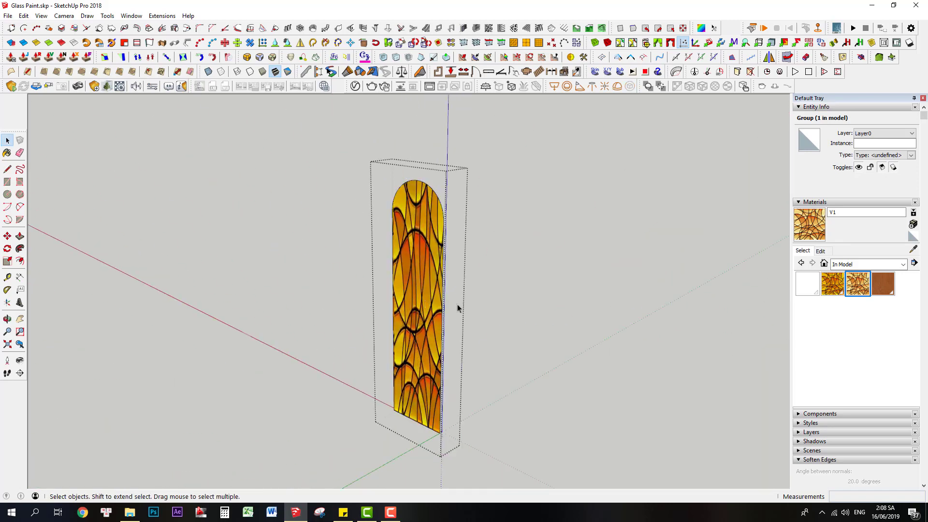
click(859, 285)
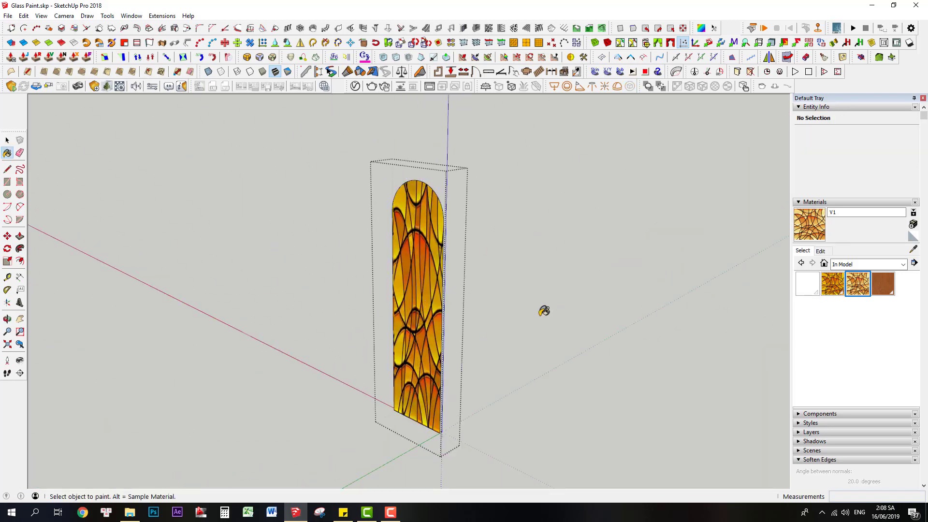
click(418, 303)
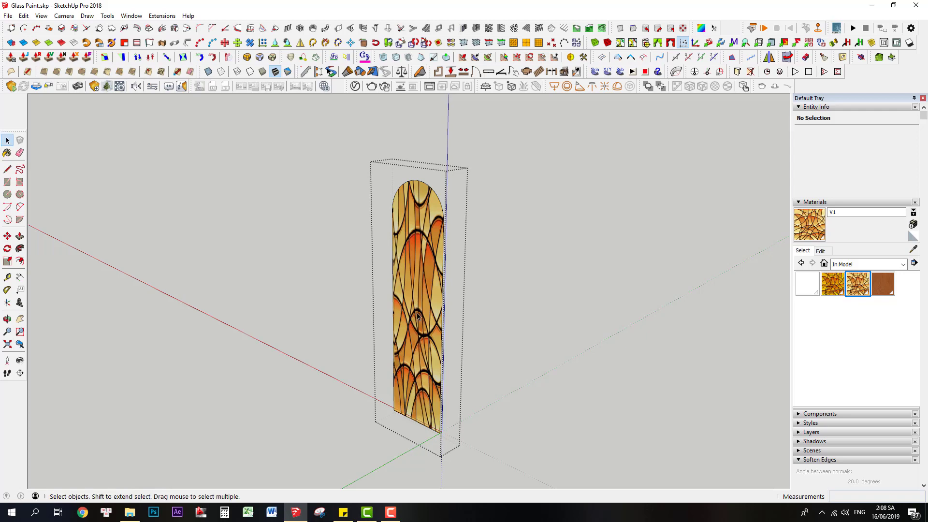
middle_drag(482, 327, 94, 313)
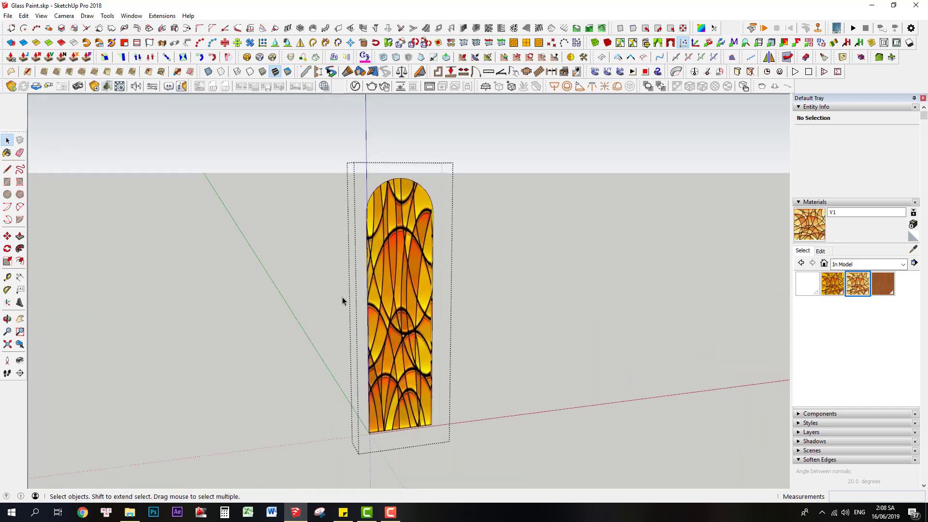
middle_drag(409, 333, 398, 308)
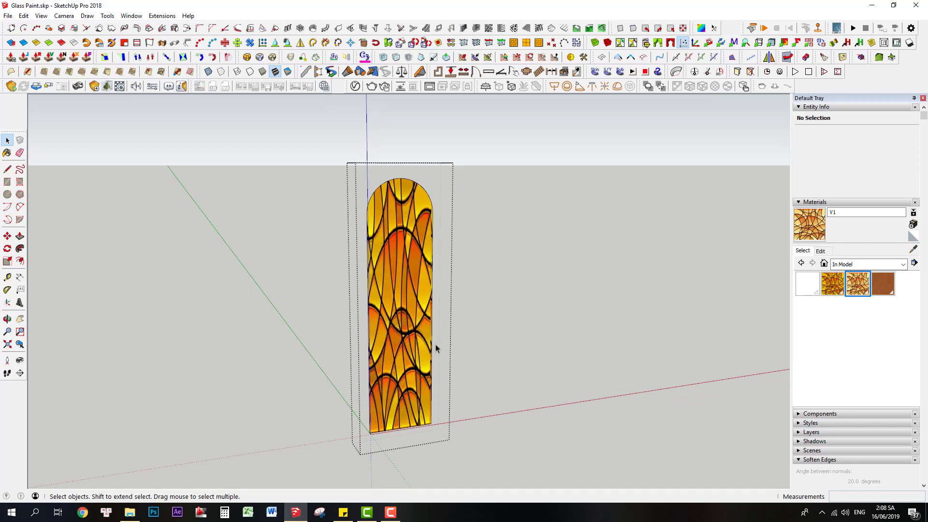
Leave the glass panel group's editing mode and unhide the wooden window frame around it.
middle_drag(432, 350, 440, 362)
click(460, 355)
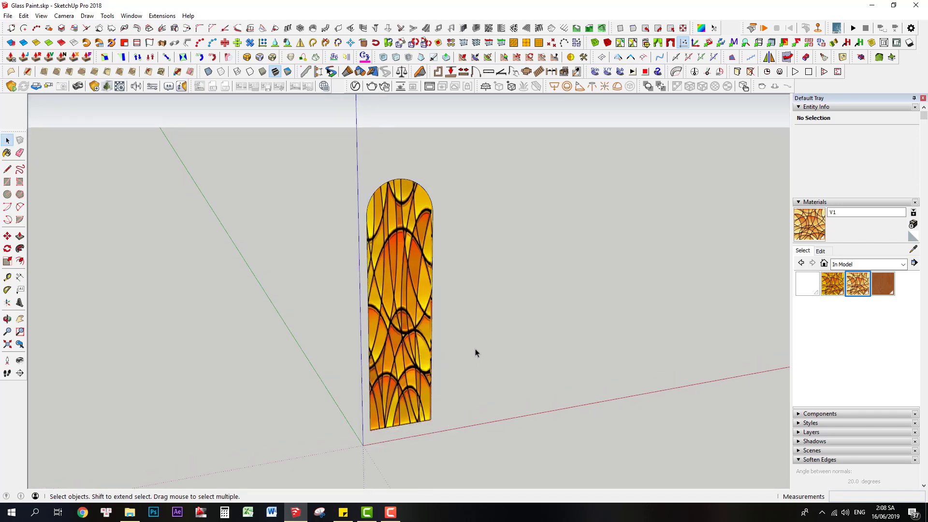
key(shift+h)
middle_drag(374, 378, 380, 369)
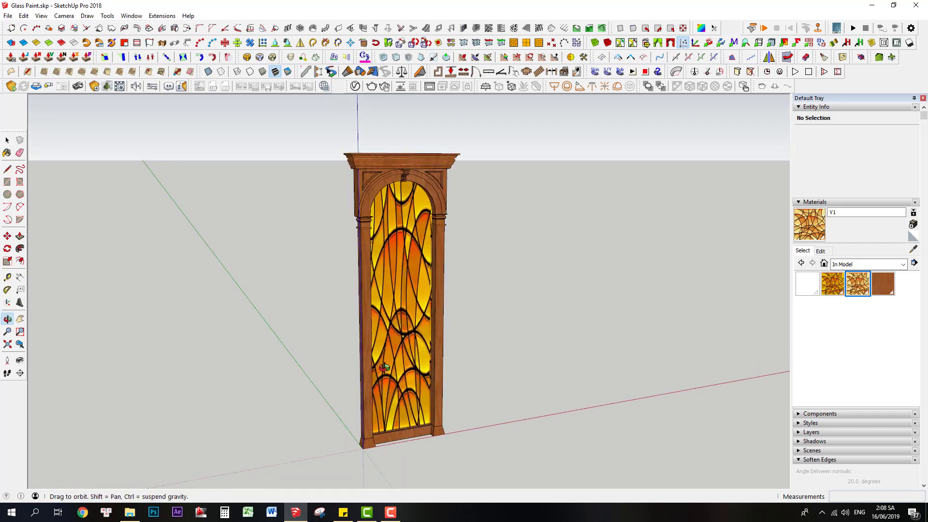
Save the model over the existing Glass Paint1.skp file in the Glass Paint folder.
click(8, 16)
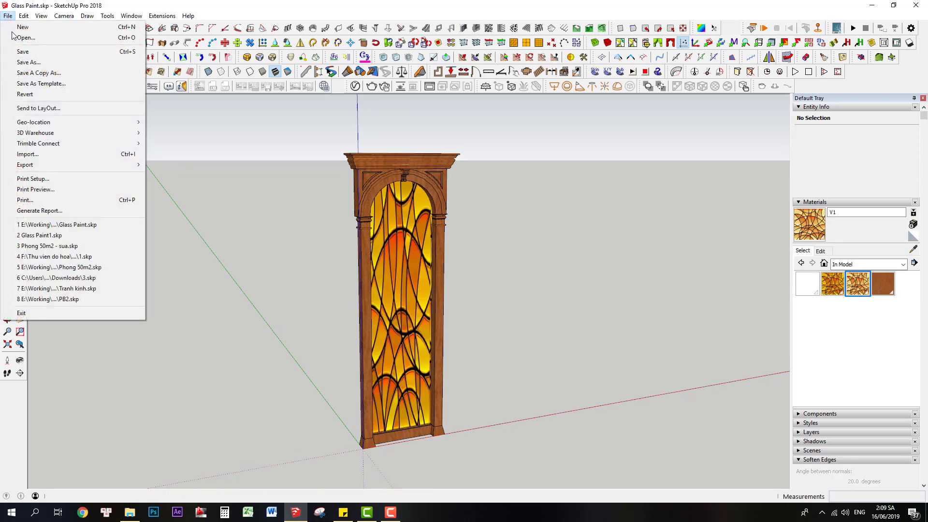
click(33, 63)
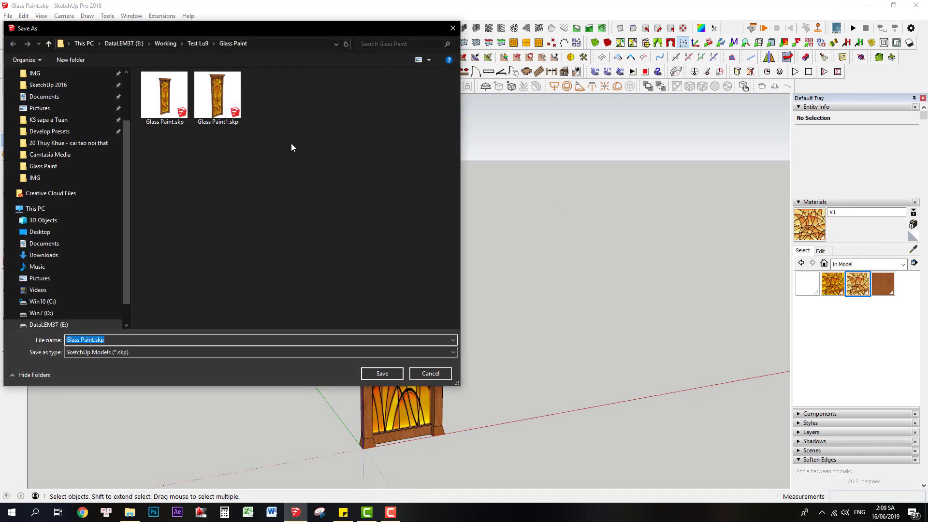
click(226, 104)
click(382, 373)
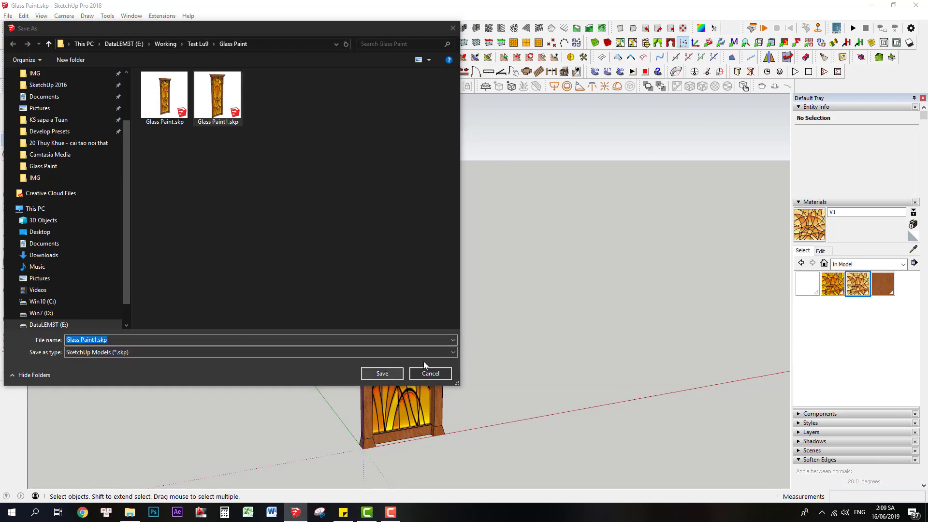
click(487, 256)
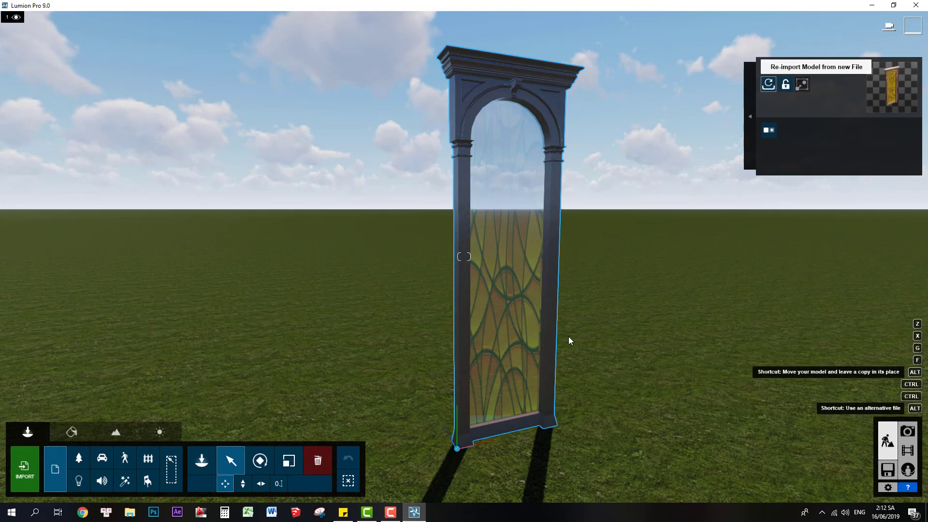
Switch to Lumion and re-import the placed window model from the Glass Paint1.skp file.
alt+click(768, 84)
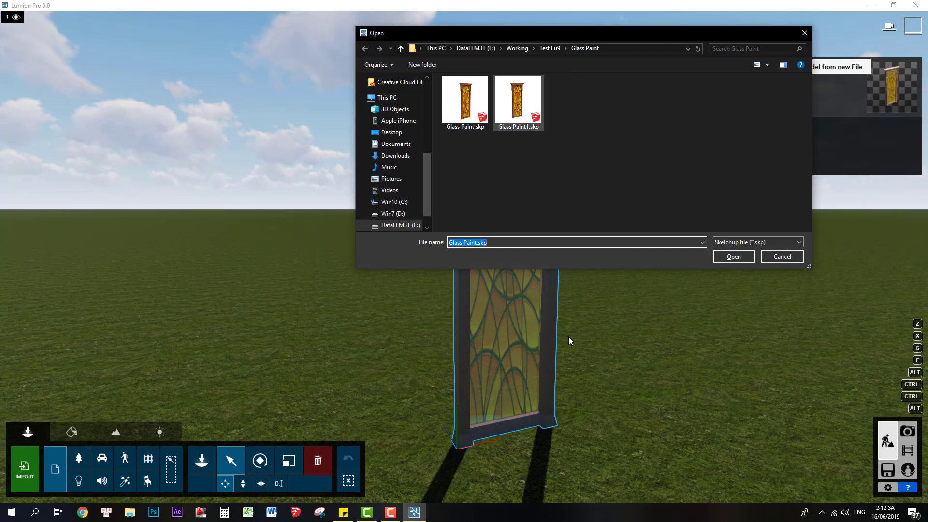
click(518, 104)
click(734, 257)
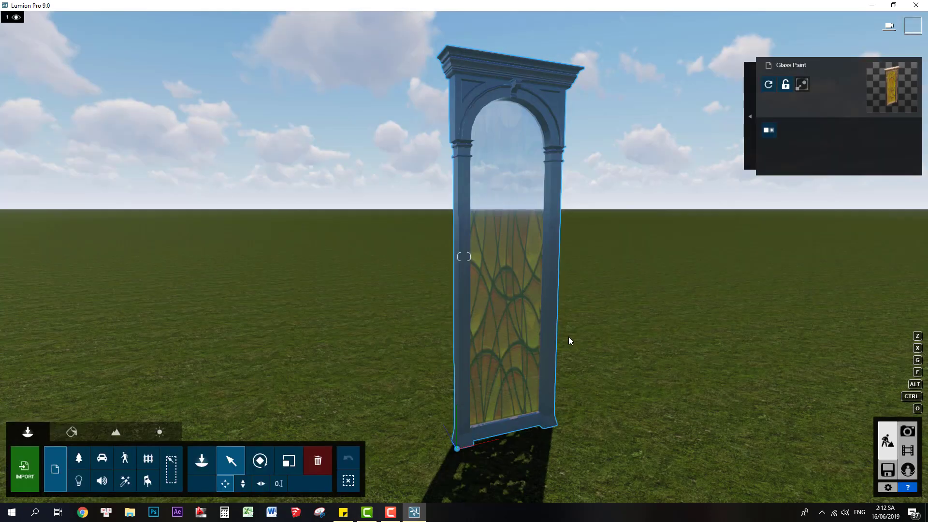
Edit the window's V1 glass material in the Material Editor and assign it the custom Standard material.
key(a)
right_drag(569, 337, 569, 337)
key(w)
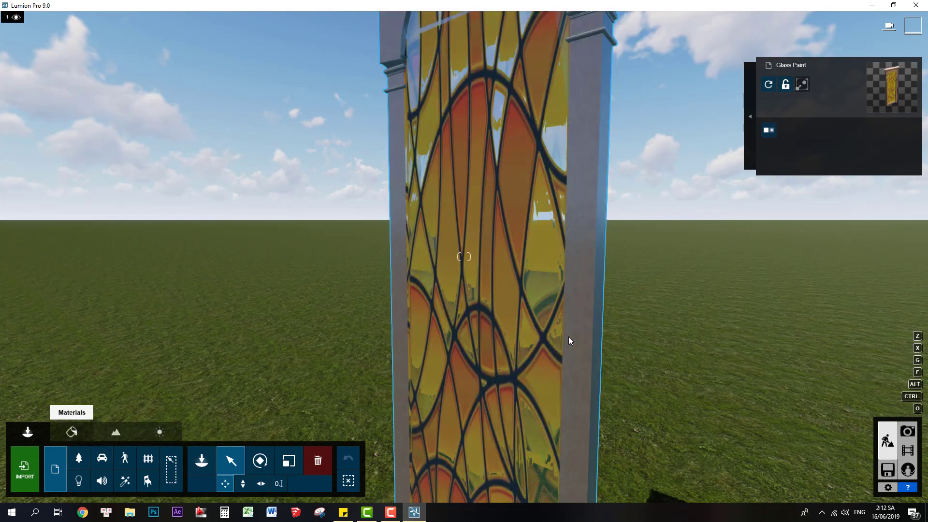
click(71, 431)
key(d)
right_drag(569, 337, 569, 338)
key(a)
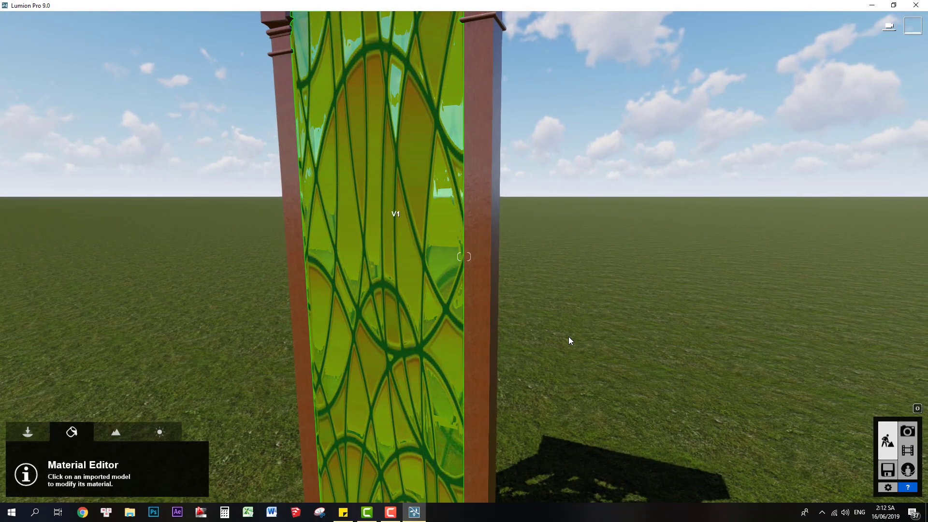
click(569, 338)
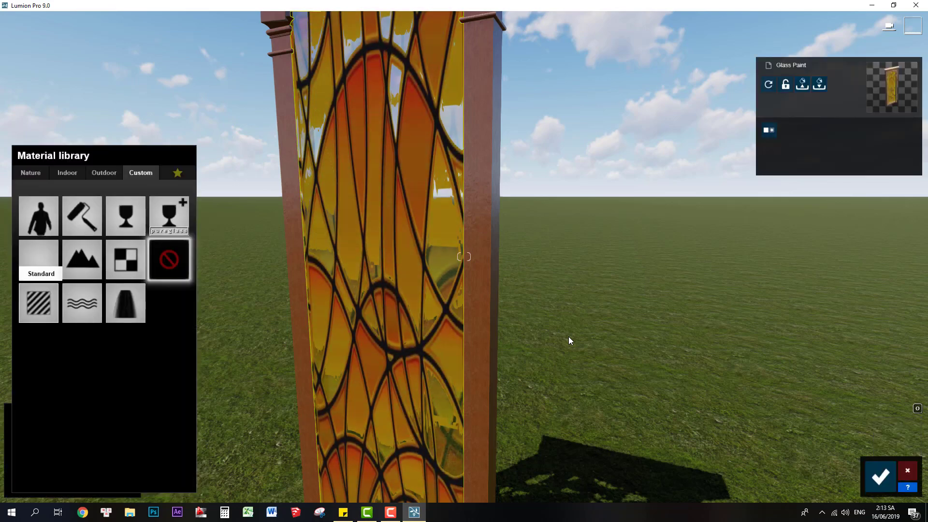
click(39, 303)
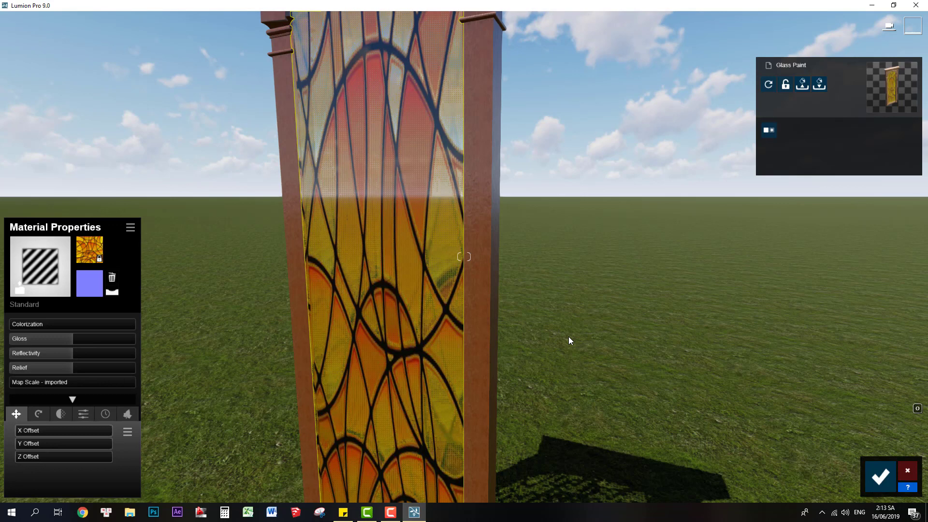
Load Paint glass.tga as the V1 material's color map and replace its normal map with one generated from the texture.
click(112, 277)
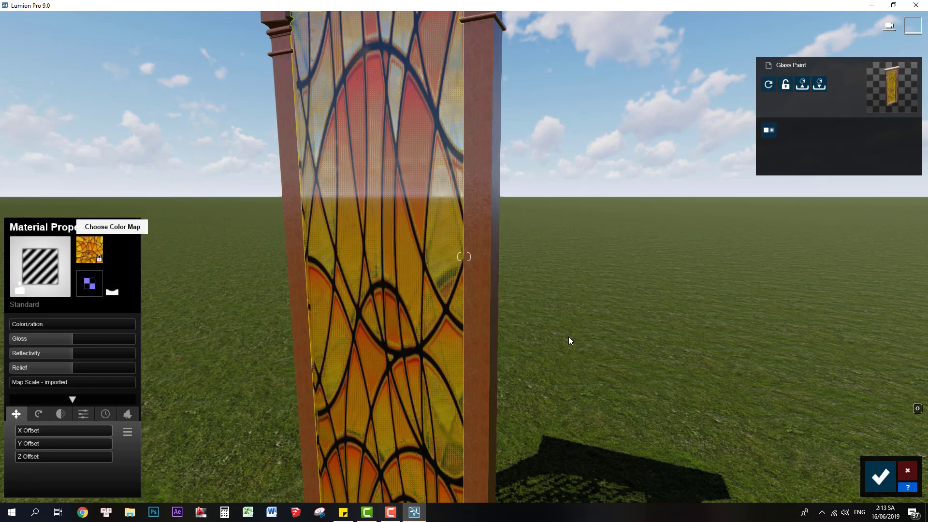
click(90, 249)
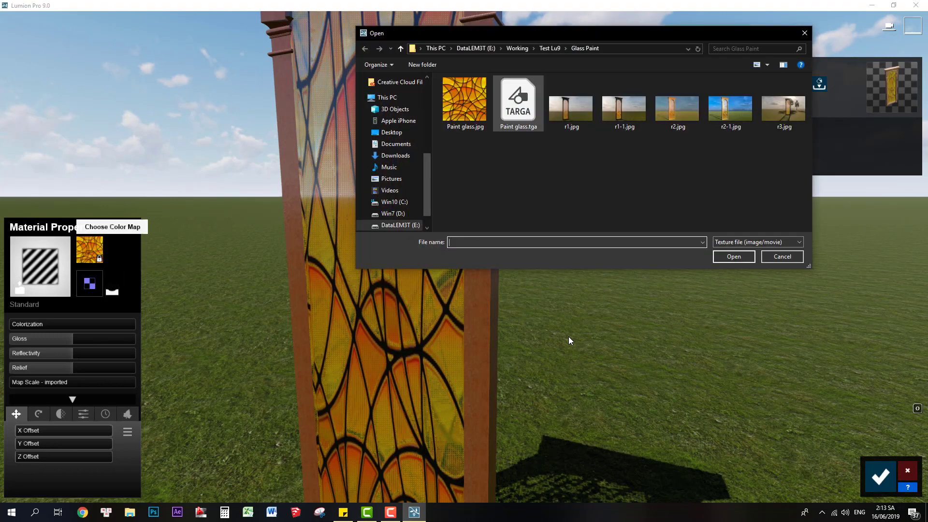
click(518, 103)
click(734, 256)
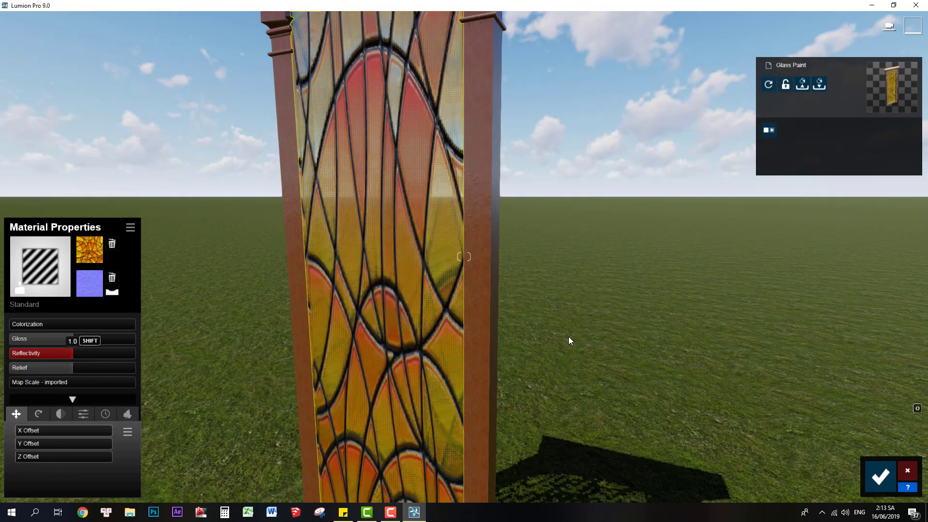
Lower the V1 material's Reflectivity and Gloss to the minimum and raise its Relief to the maximum.
drag(72, 353, 10, 353)
drag(73, 339, 10, 338)
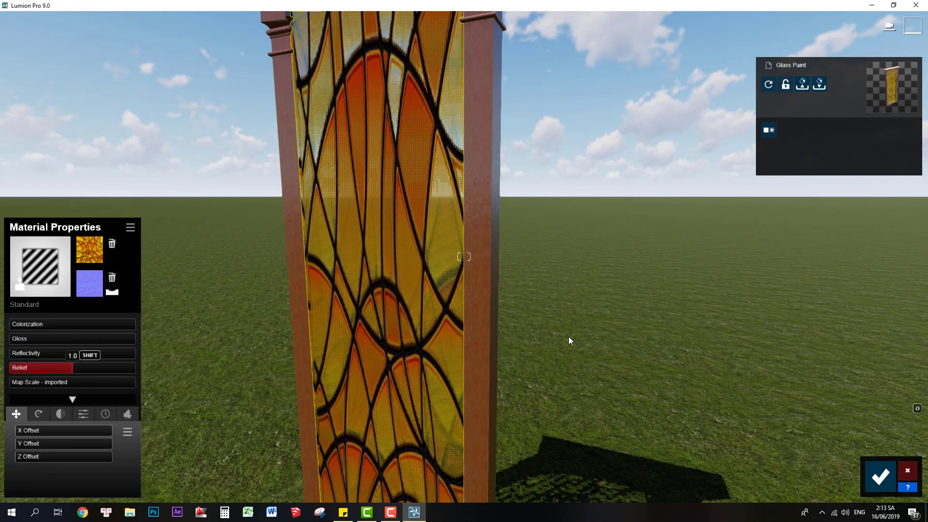
drag(73, 368, 122, 368)
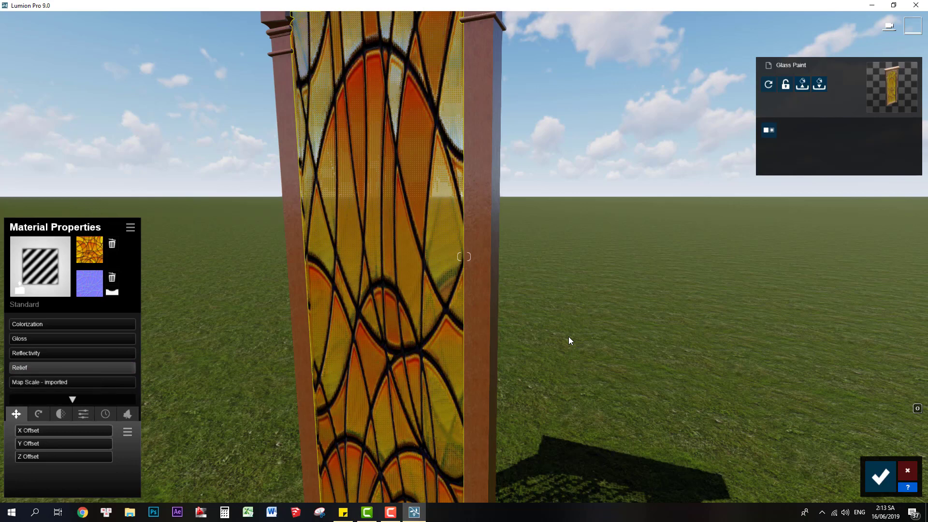
Show the V1 material's Texture Alpha options and examine the shadow the glass panel casts on the grass.
click(105, 414)
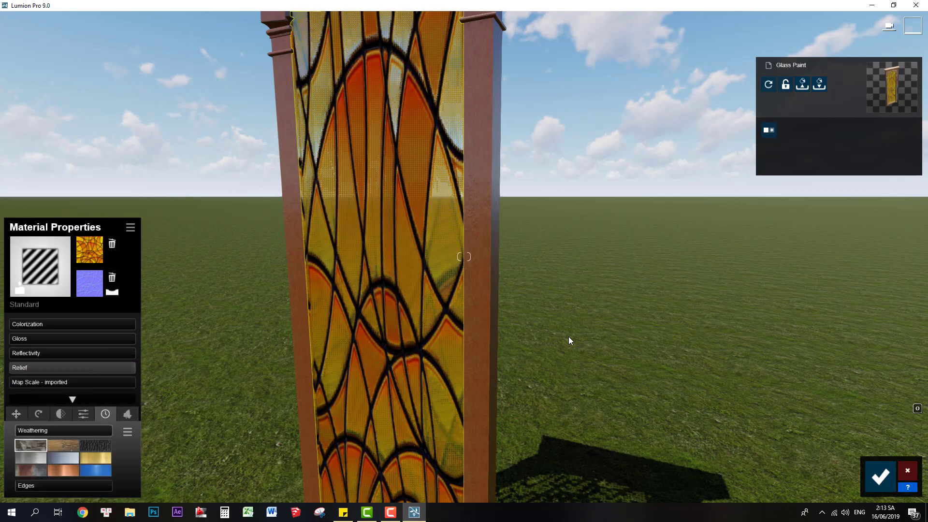
click(83, 414)
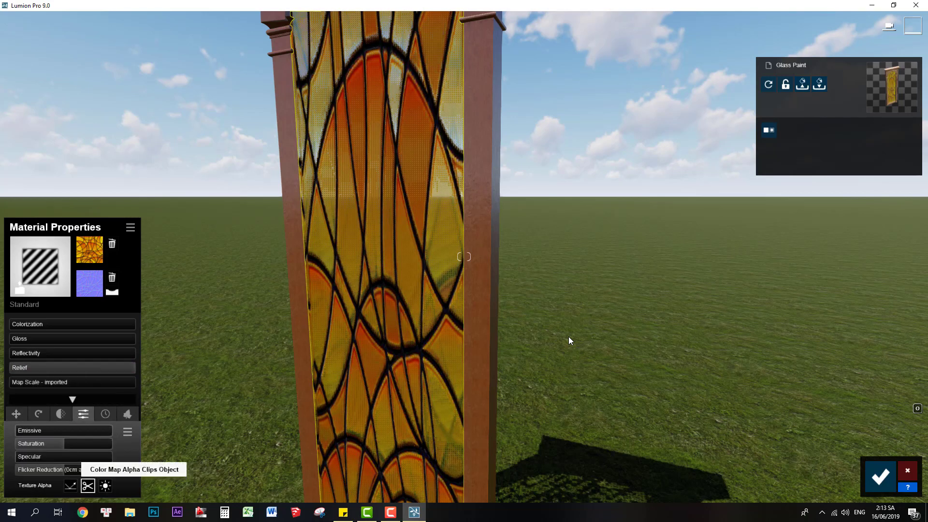
key(s)
right_drag(393, 284, 343, 373)
key(d)
key(d)
mouse_move(569, 336)
right_down()
mouse_move(575, 353)
mouse_move(527, 333)
mouse_move(542, 376)
mouse_move(573, 352)
right_up()
key(w)
key(a)
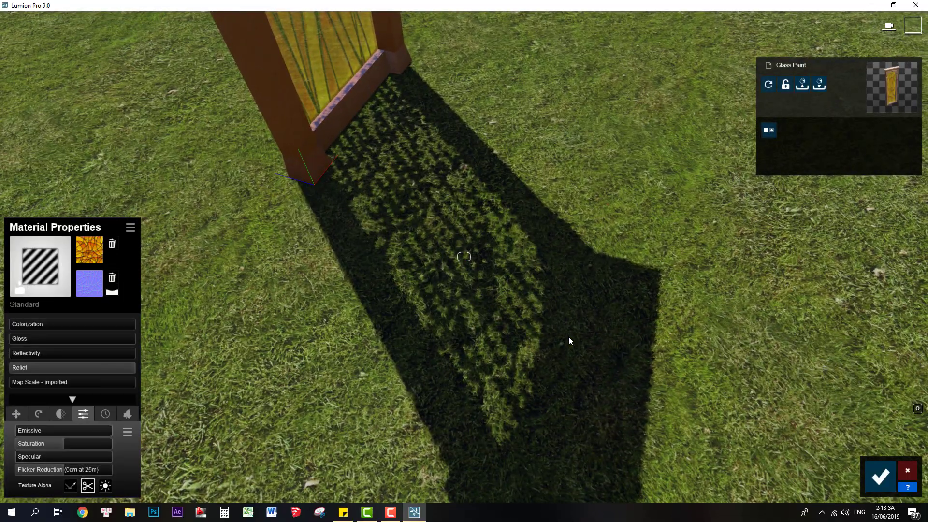
Compare the Texture Alpha modes, set Color Map Alpha Clips Object, and save the material changes.
click(105, 485)
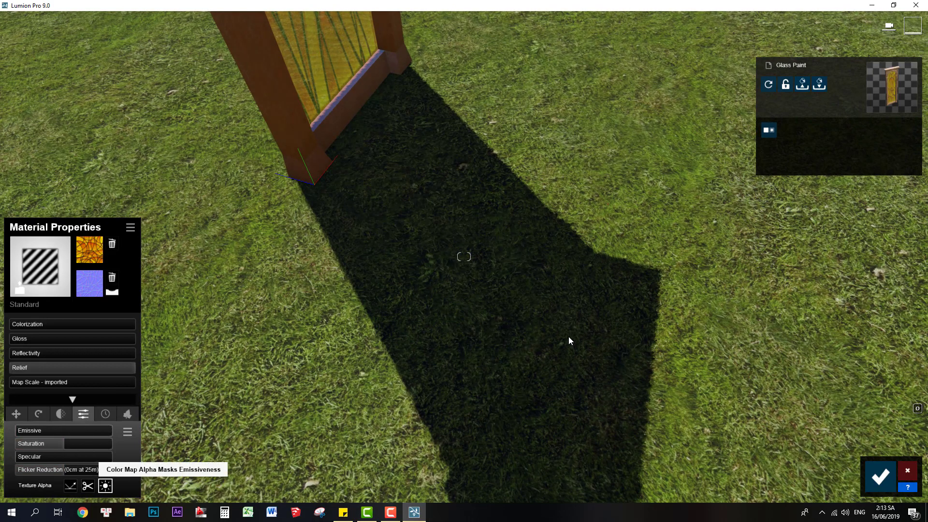
click(70, 486)
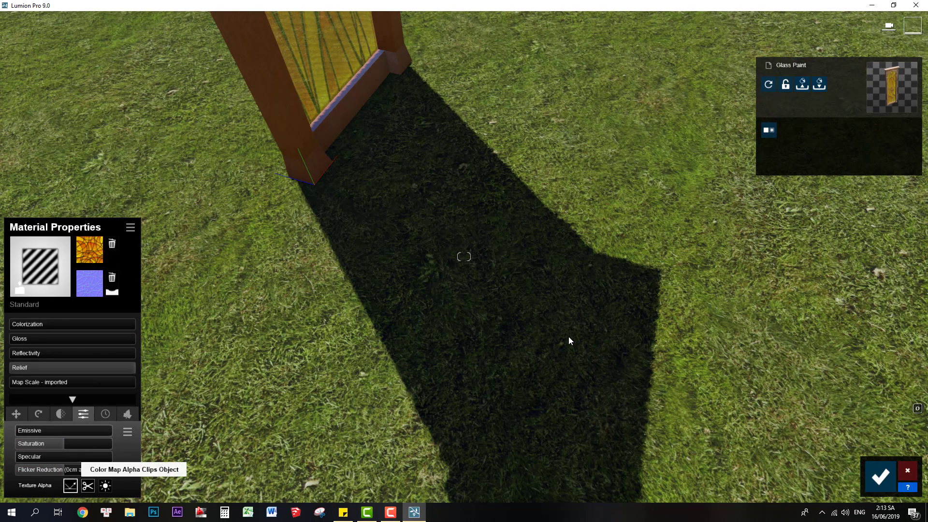
click(87, 485)
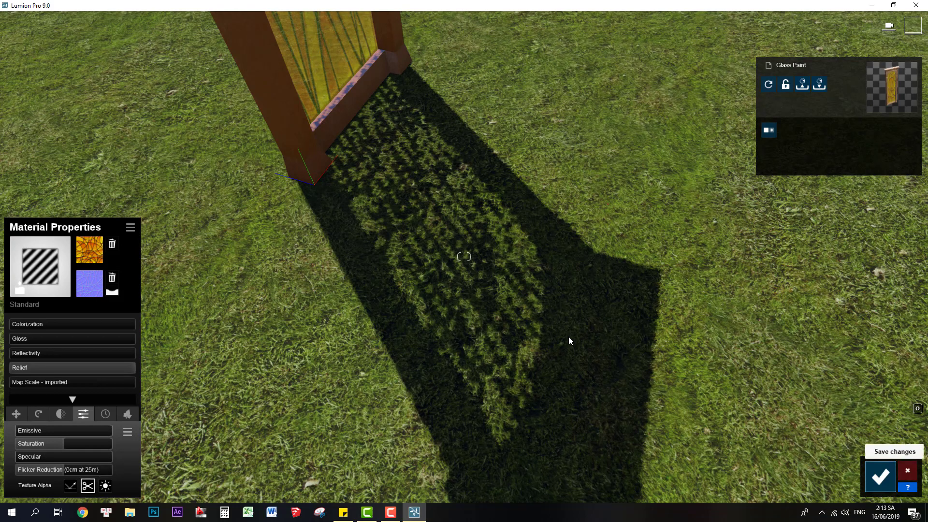
click(880, 476)
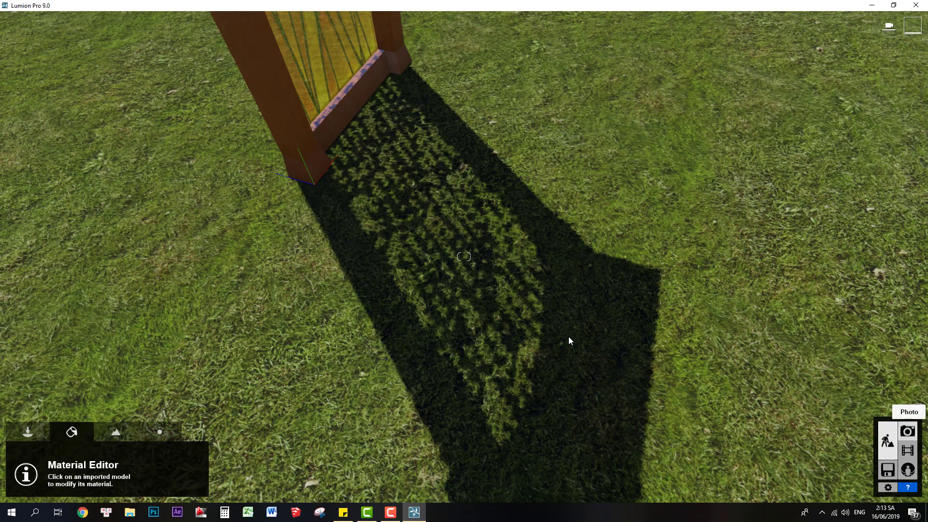
Open photo 1 in Photo mode and reframe its camera to show the whole window with its shadow.
click(907, 431)
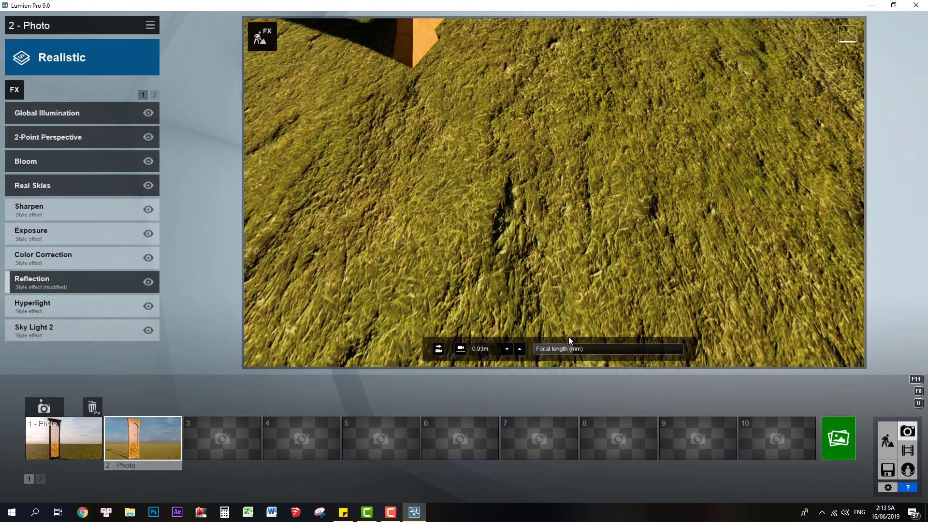
mouse_move(569, 341)
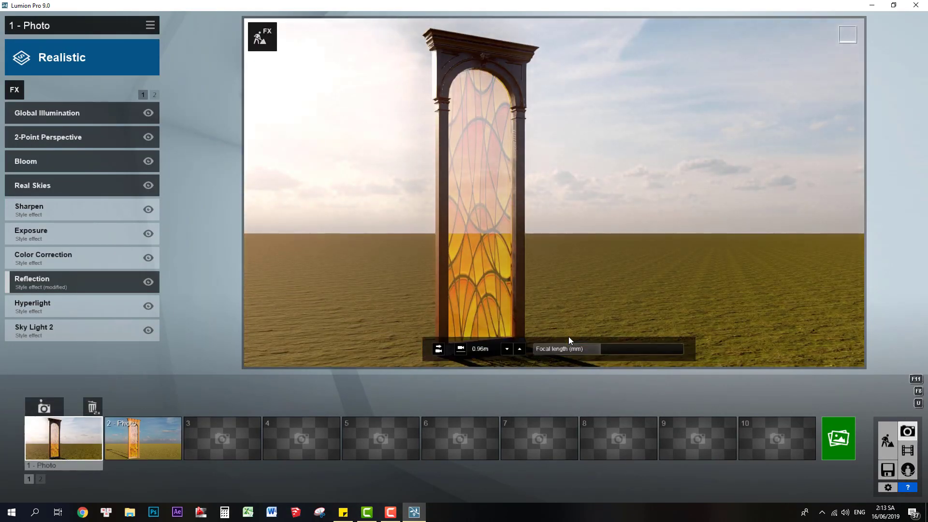
right_drag(569, 341, 569, 353)
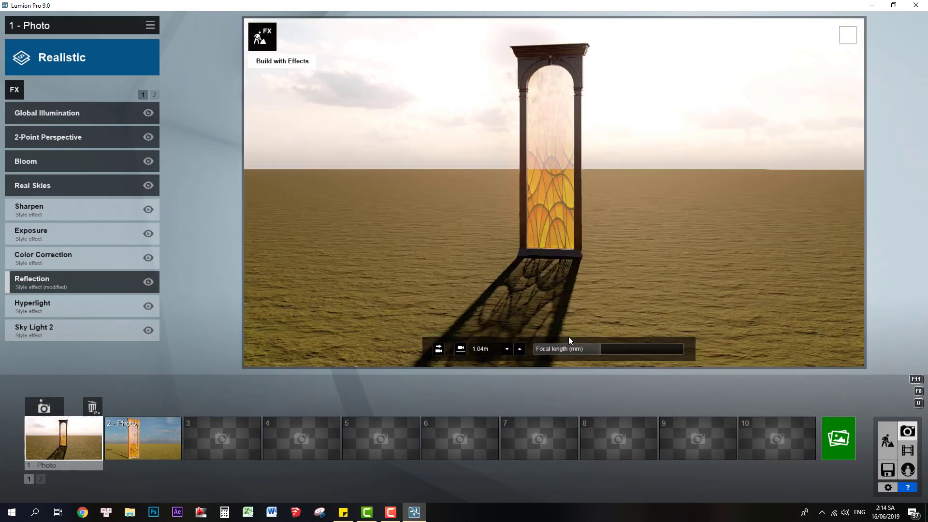
In Build with Effects, place two birch trees from the nature favorites' second page beyond the window, and return to the photo.
click(263, 36)
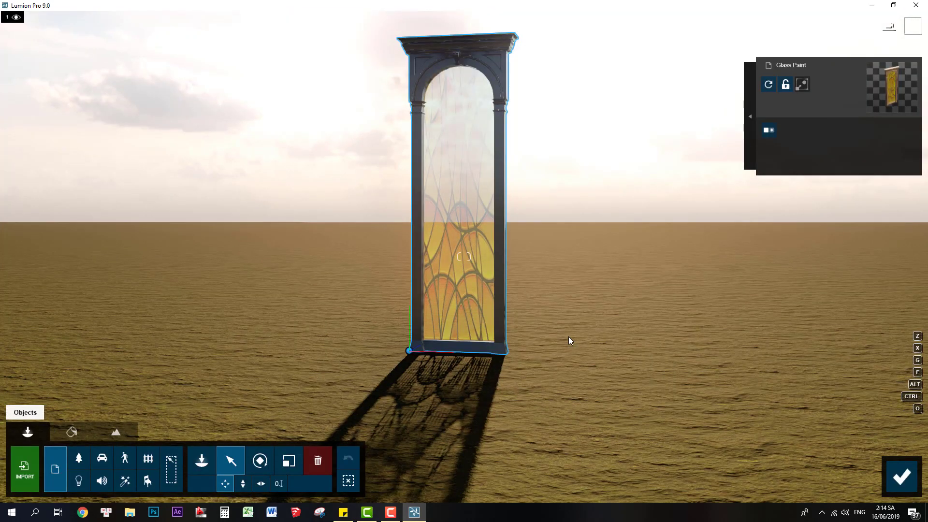
click(79, 457)
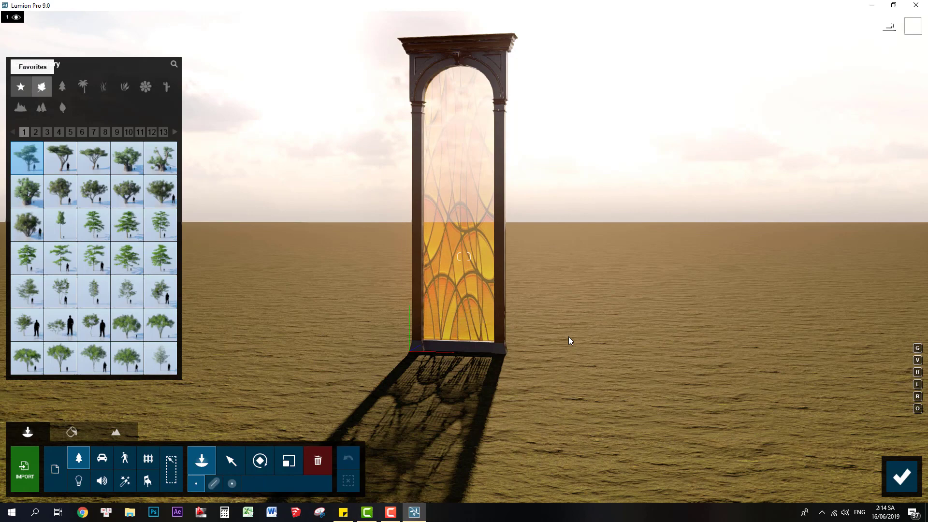
click(20, 86)
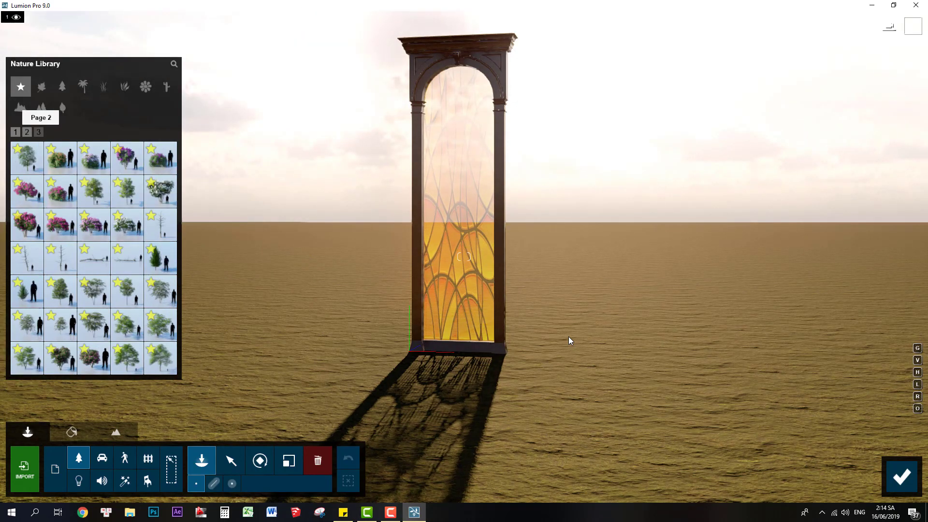
click(27, 131)
click(568, 340)
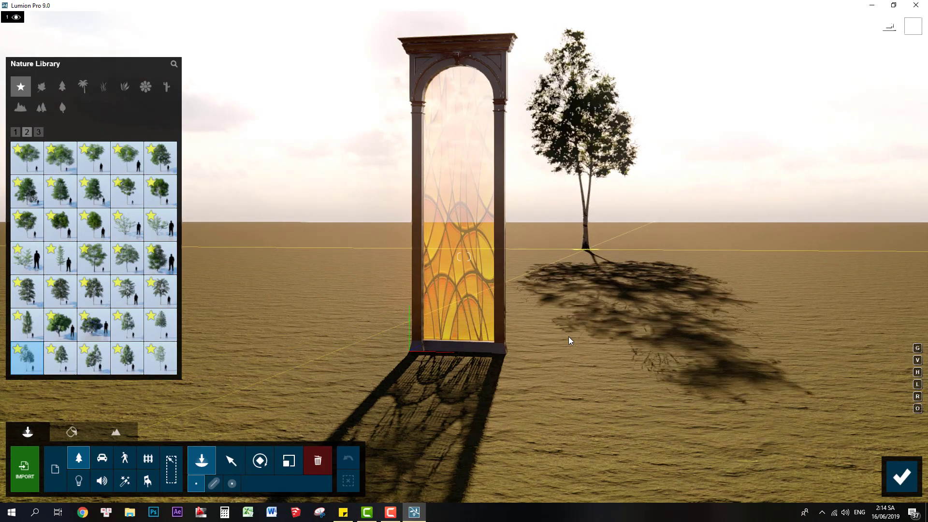
click(569, 341)
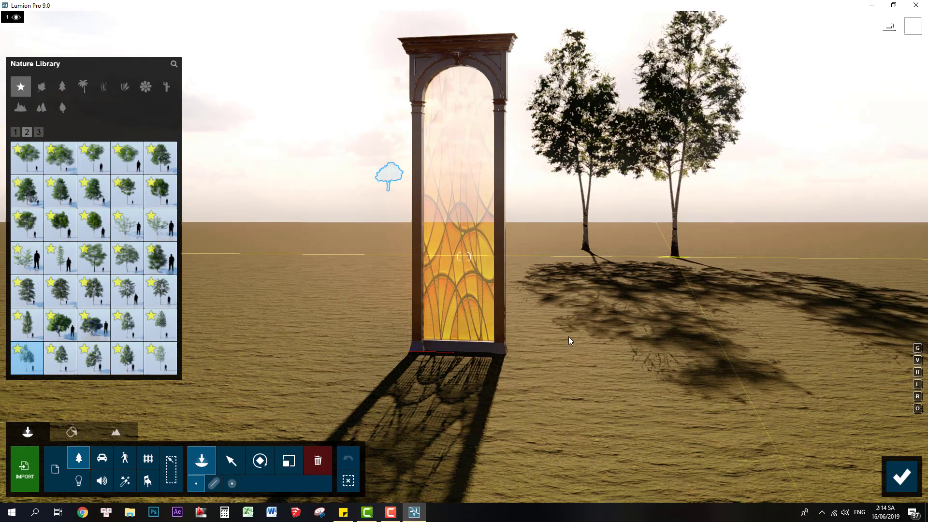
click(568, 340)
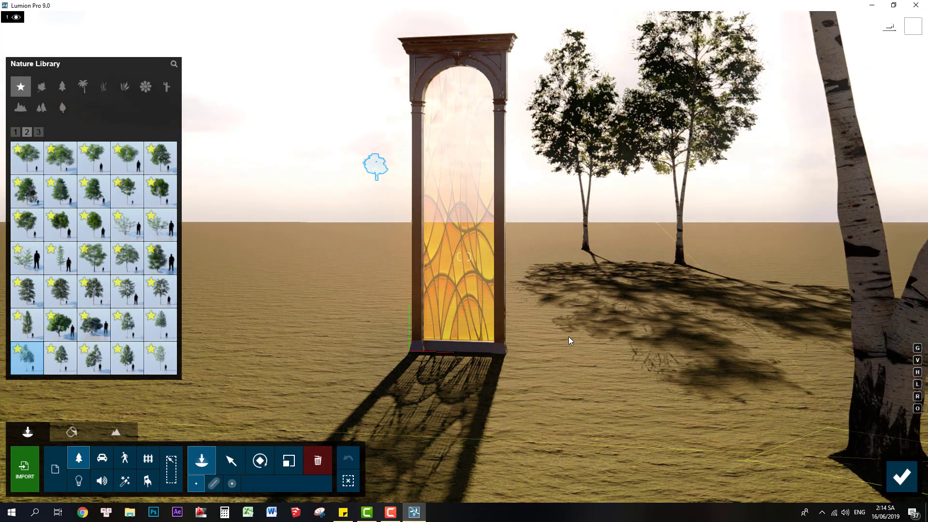
click(902, 476)
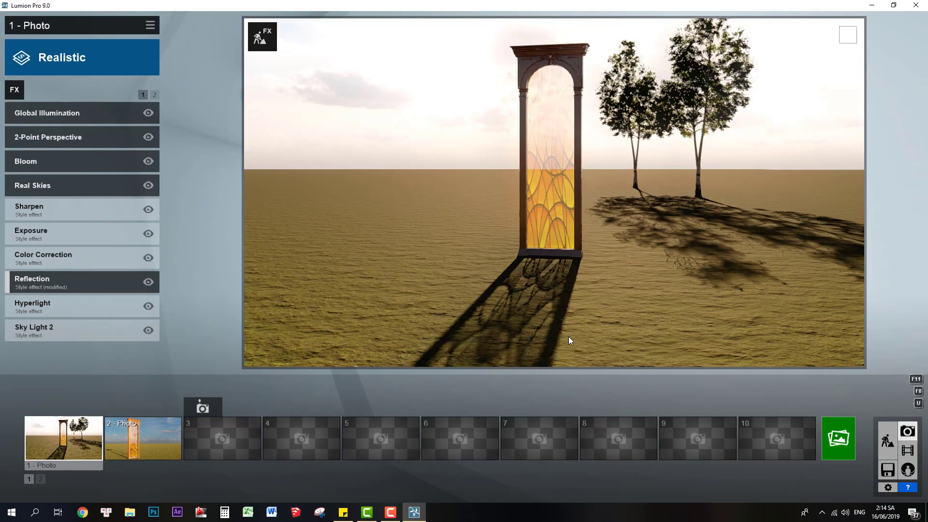
In Build with Effects, move the camera so one birch tree shows through the stained glass and the other stands beside the frame.
key(a)
mouse_move(569, 337)
right_down()
mouse_move(585, 328)
mouse_move(581, 348)
mouse_move(574, 300)
mouse_move(563, 396)
right_up()
click(263, 37)
key(w)
key(s)
key(d)
right_drag(568, 337, 574, 282)
key(s)
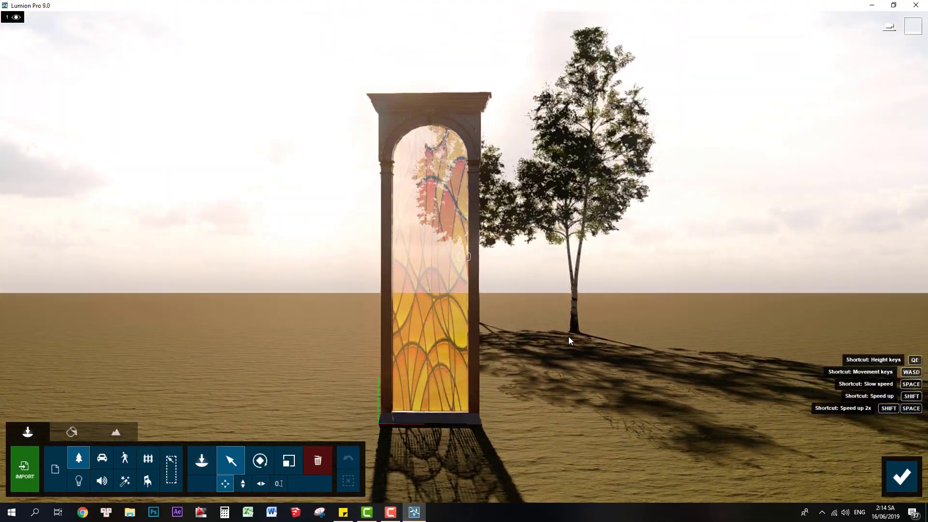
Pull the camera back to frame the whole window, its ground shadow and a birch partly behind the glass, and return to Photo mode.
key(a)
key(d)
mouse_move(569, 337)
right_down()
mouse_move(561, 348)
mouse_move(561, 298)
mouse_move(541, 364)
right_up()
key(d)
key(s)
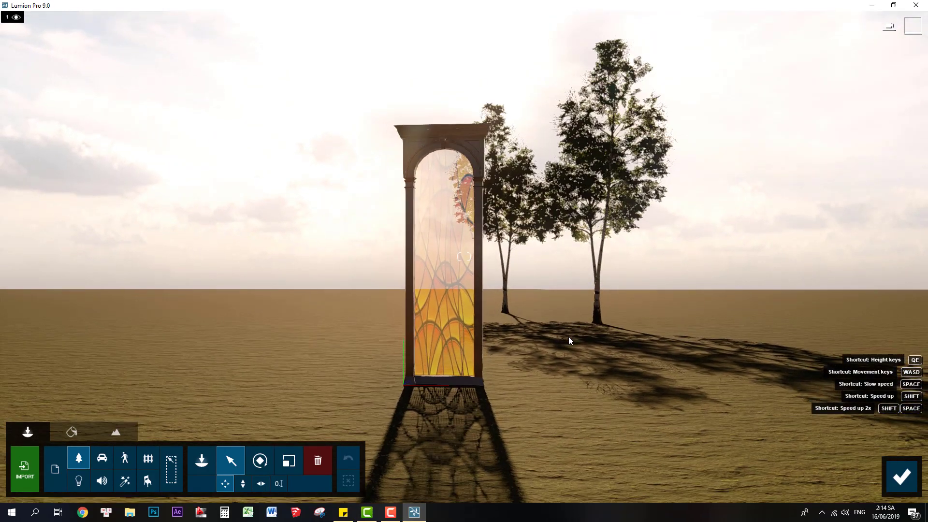
key(a)
key(w)
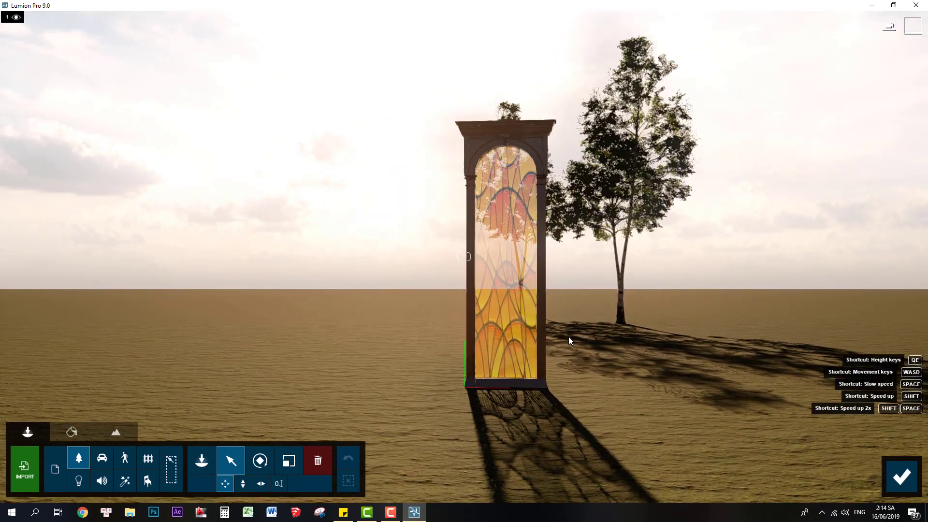
key(d)
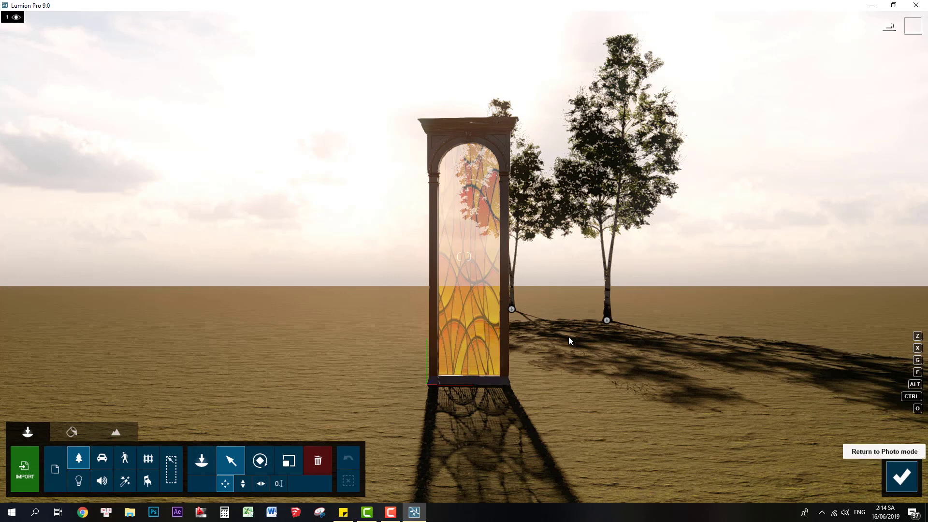
click(902, 476)
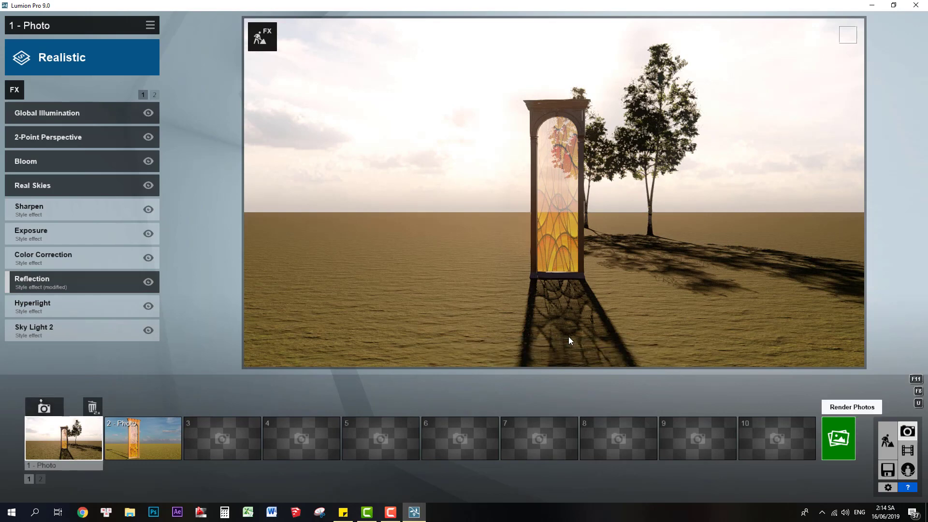
Render the current shot at Print size, 3840x2160, saving it over the existing r3.jpg in the Glass Paint folder.
click(838, 438)
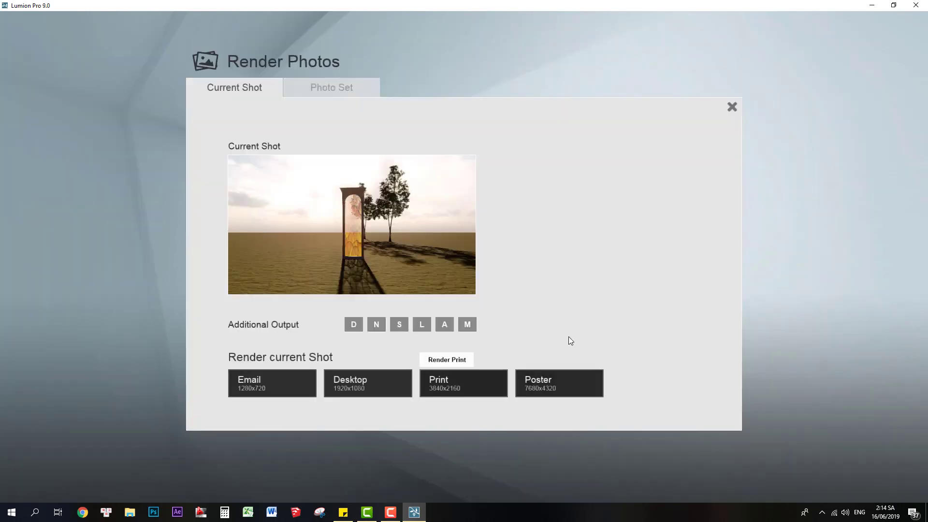
click(463, 384)
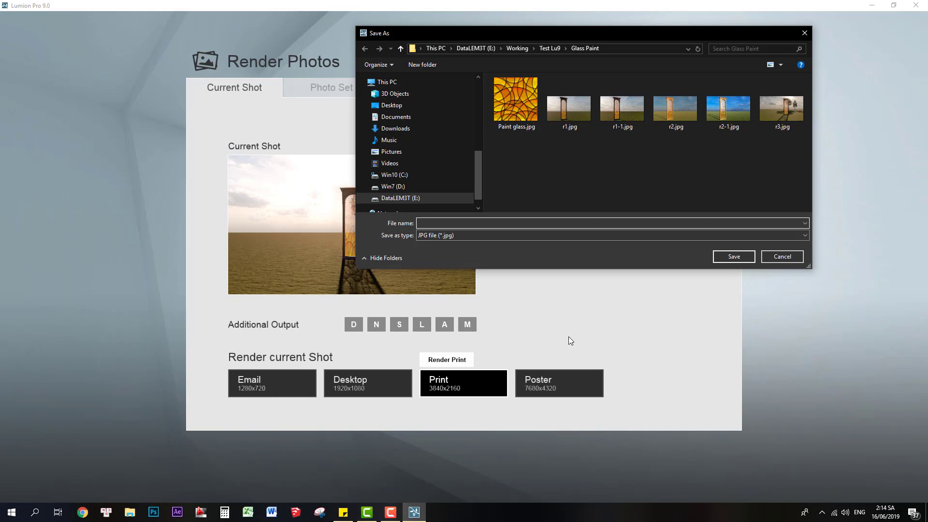
click(781, 109)
click(734, 257)
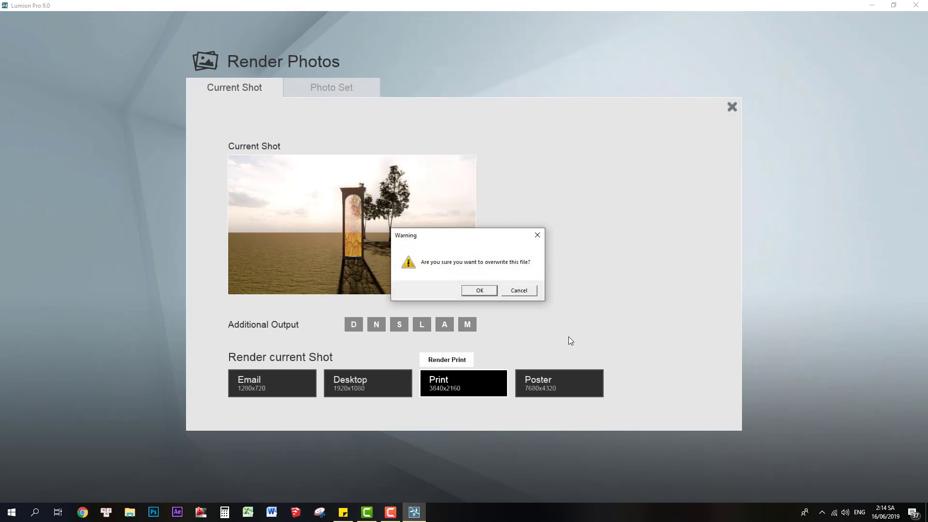
key(Return)
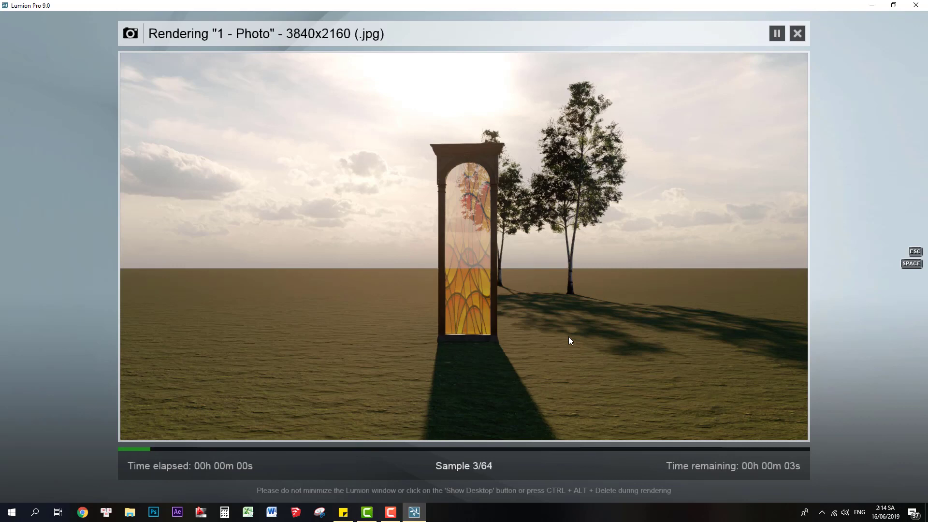